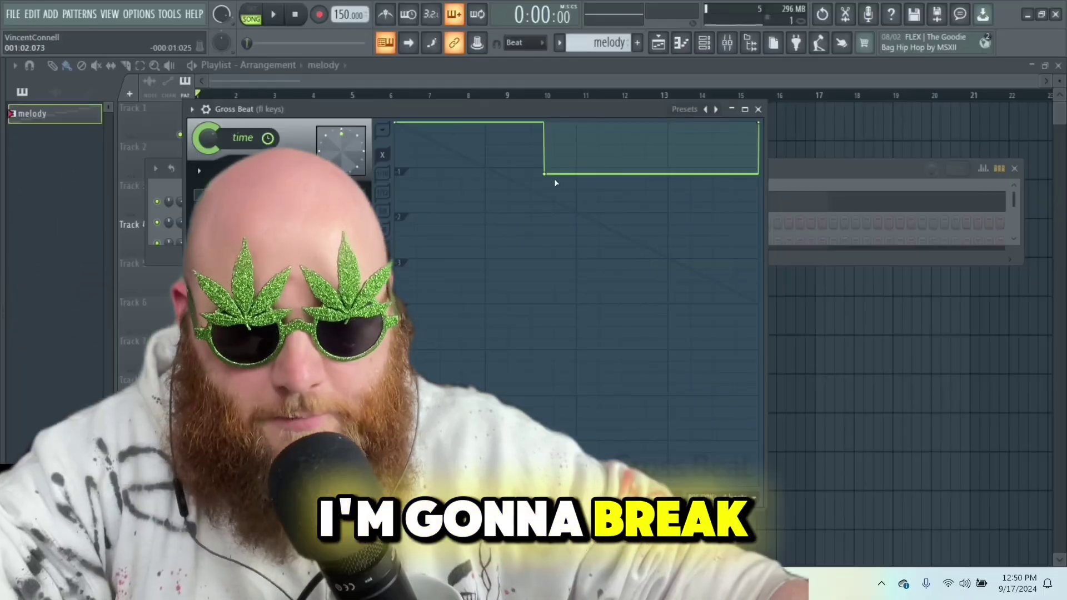
Reset the Gross Beat envelope point to a flat line and open the FL Keys melody in the piano roll.
{"action": "right_click", "coordinate": [555, 179]}
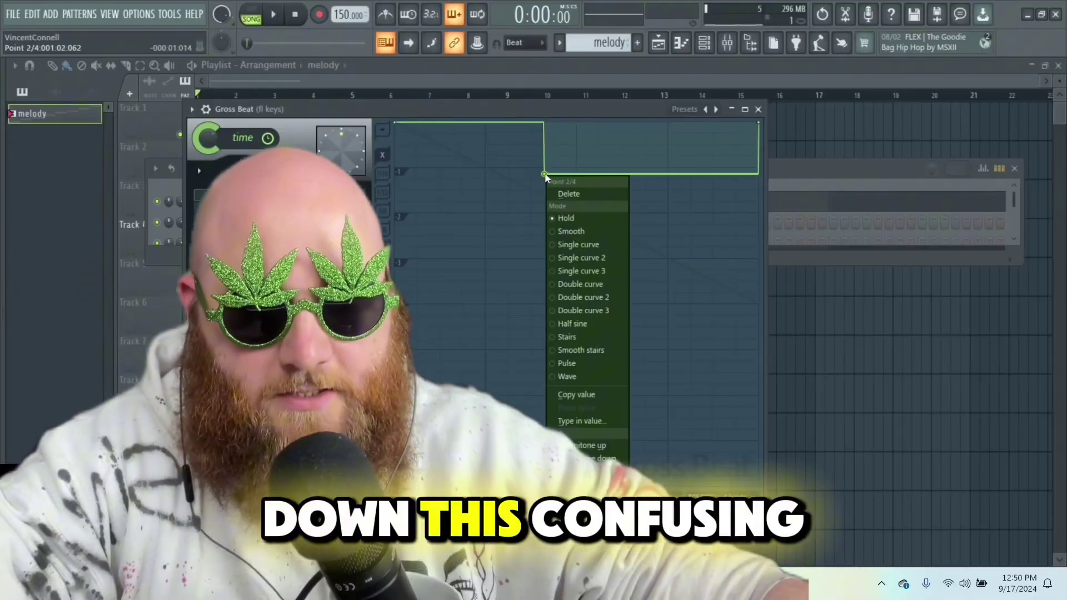
{"action": "left_click", "coordinate": [608, 192]}
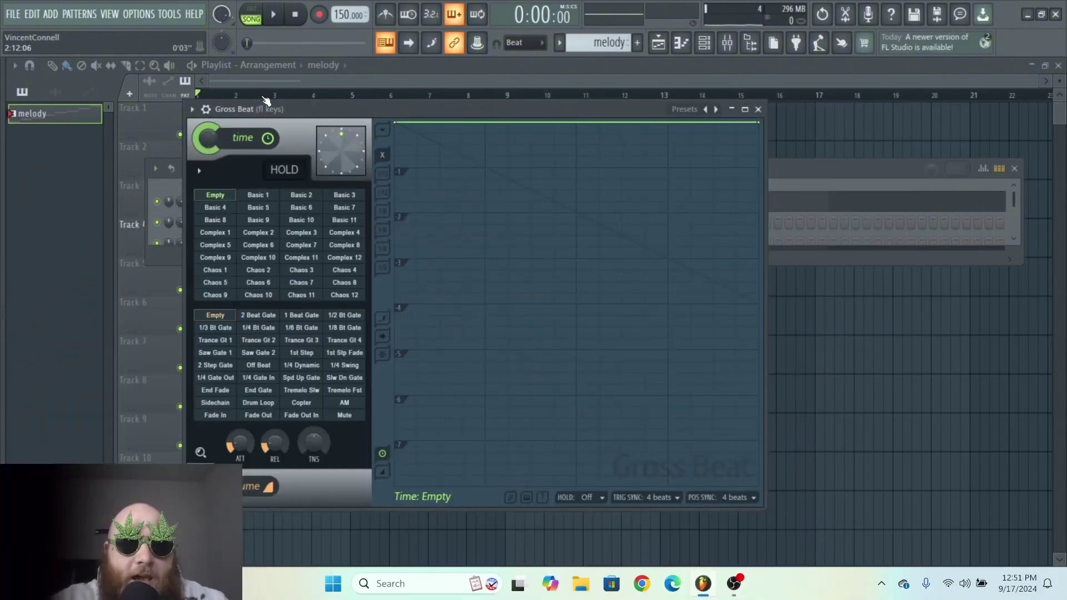
{"action": "left_click_drag", "start_coordinate": [277, 111], "coordinate": [313, 278]}
{"action": "left_click", "coordinate": [325, 207]}
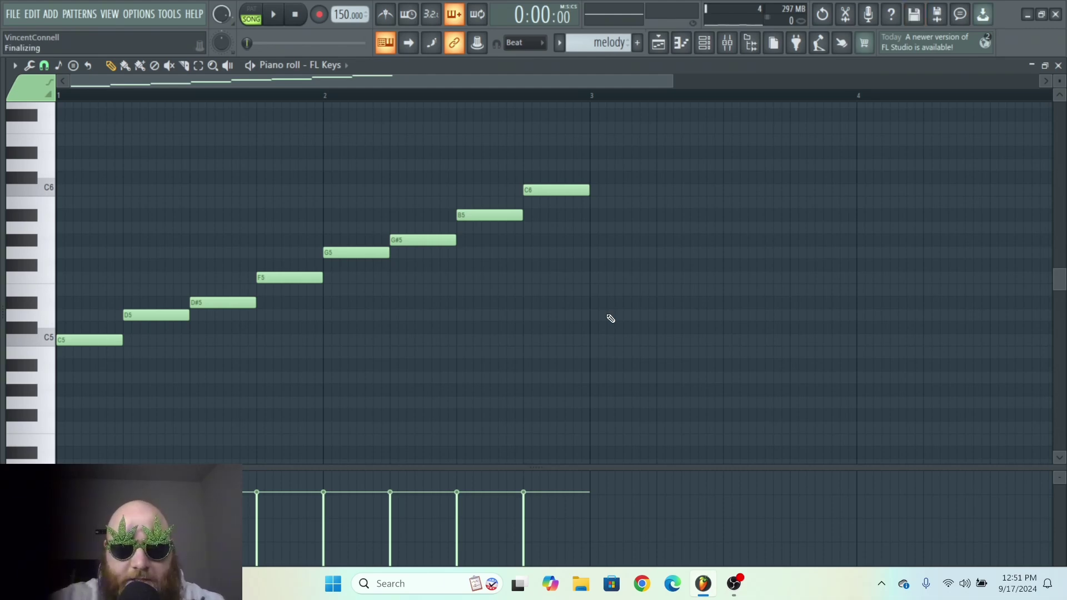
Play the ascending eight-note C5-to-C6 FL Keys melody.
{"action": "key", "text": "space"}
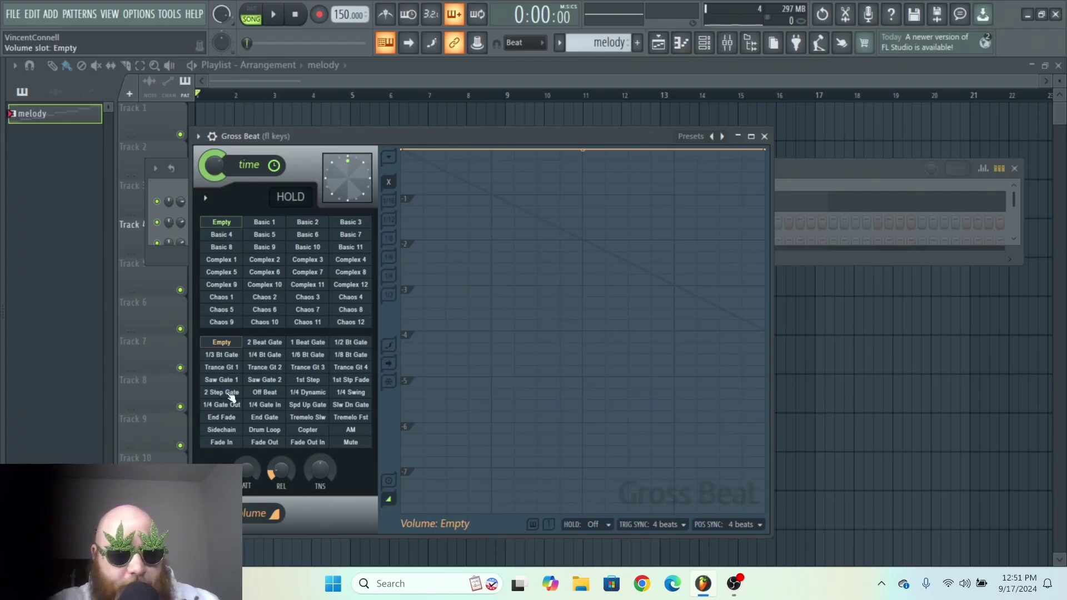
Apply the 2 Beat Gate volume preset, audition it, and raise its low point to full volume.
{"action": "left_click_drag", "start_coordinate": [480, 140], "coordinate": [437, 132]}
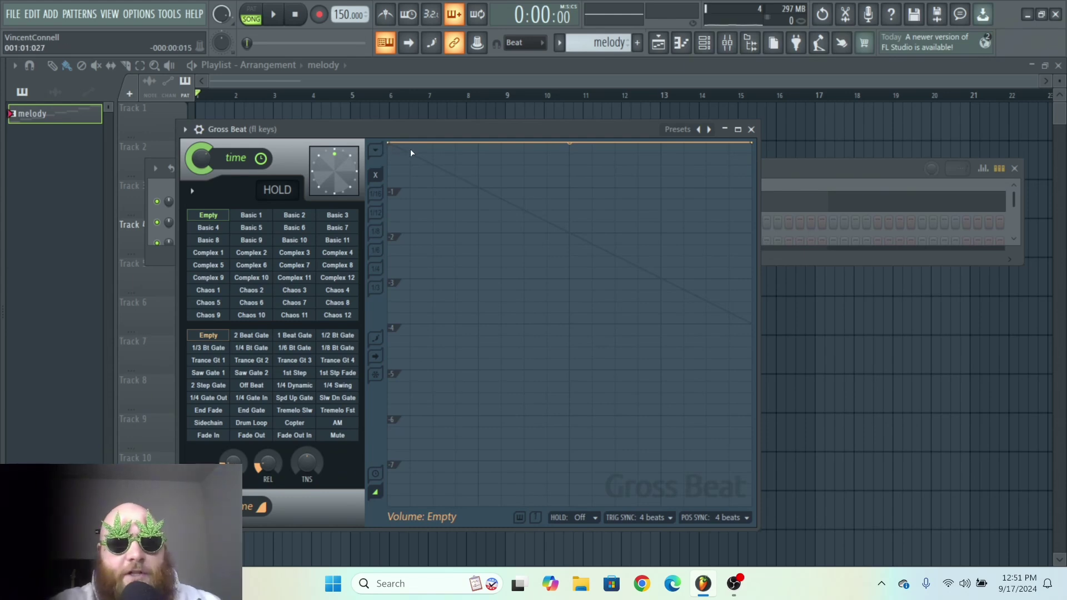
{"action": "left_click", "coordinate": [253, 336]}
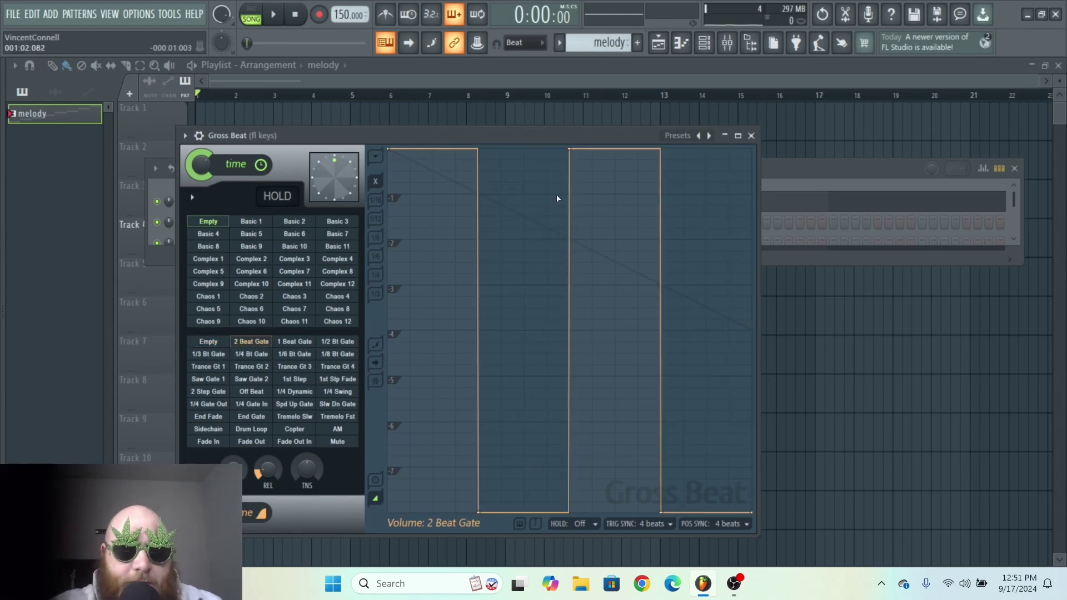
{"action": "left_click_drag", "start_coordinate": [509, 137], "coordinate": [515, 134]}
{"action": "key", "text": "space"}
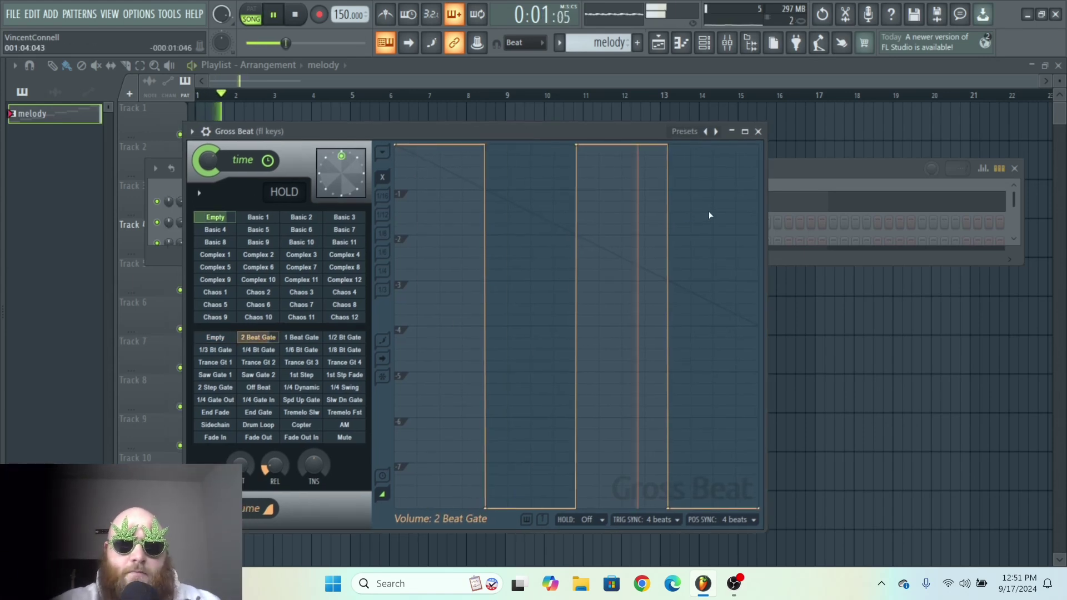
{"action": "key", "text": "space"}
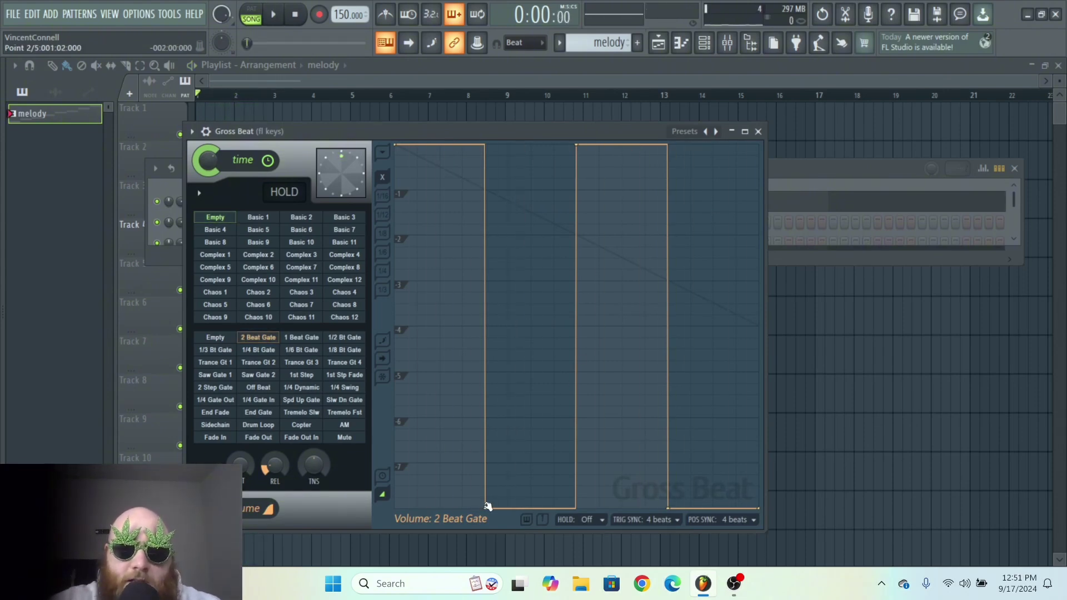
{"action": "left_click_drag", "start_coordinate": [488, 506], "coordinate": [487, 146]}
Turn the volume envelope into a diagonal fade to silence and audition it.
{"action": "right_click", "coordinate": [668, 507]}
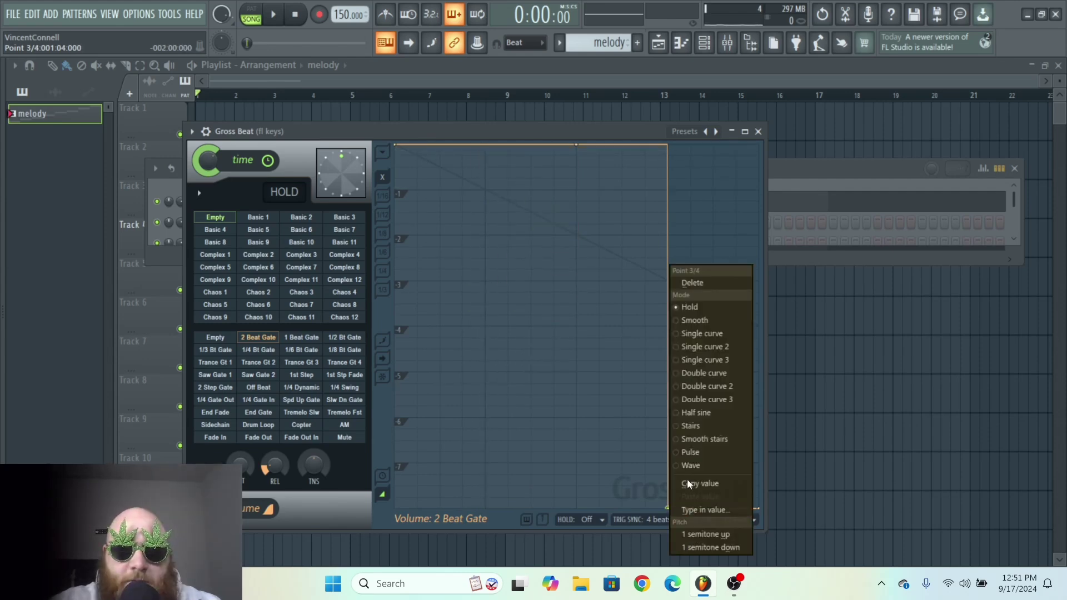
{"action": "left_click", "coordinate": [701, 293]}
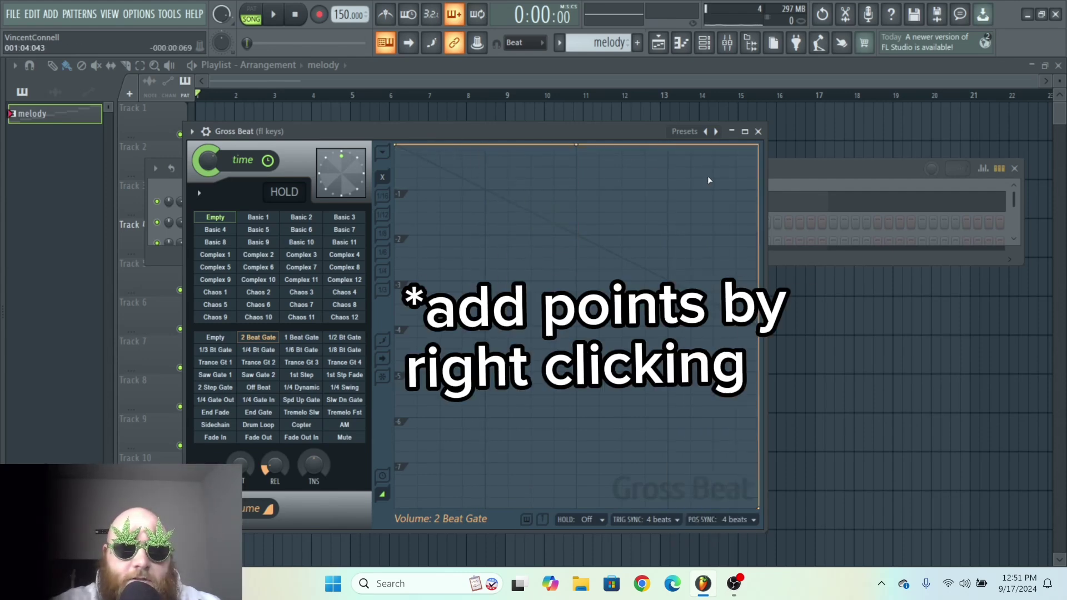
{"action": "left_click_drag", "start_coordinate": [728, 181], "coordinate": [766, 540]}
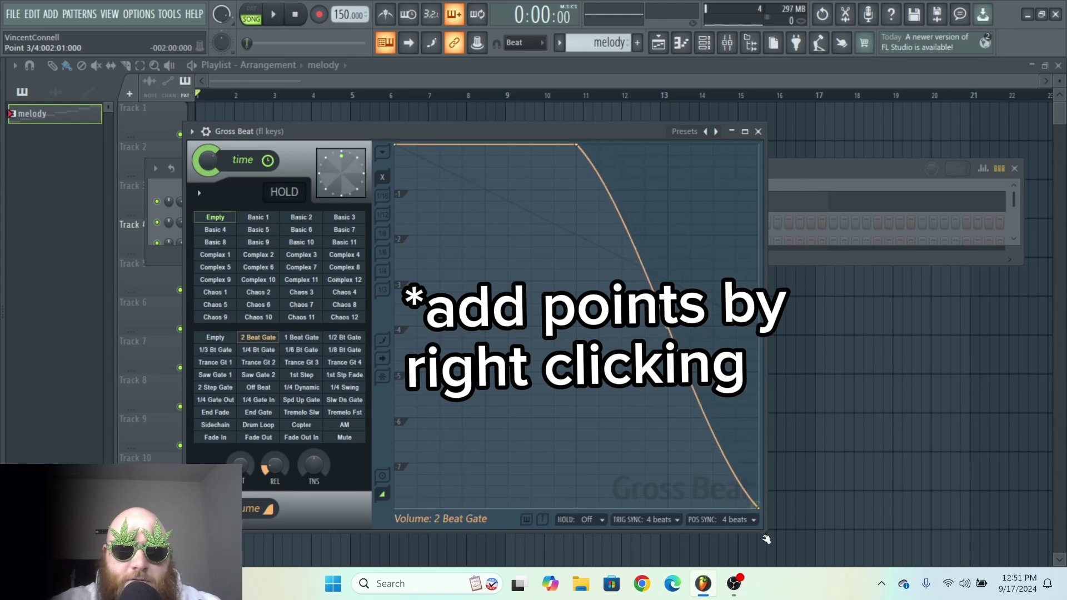
{"action": "right_click", "coordinate": [575, 145]}
{"action": "left_click", "coordinate": [597, 164]}
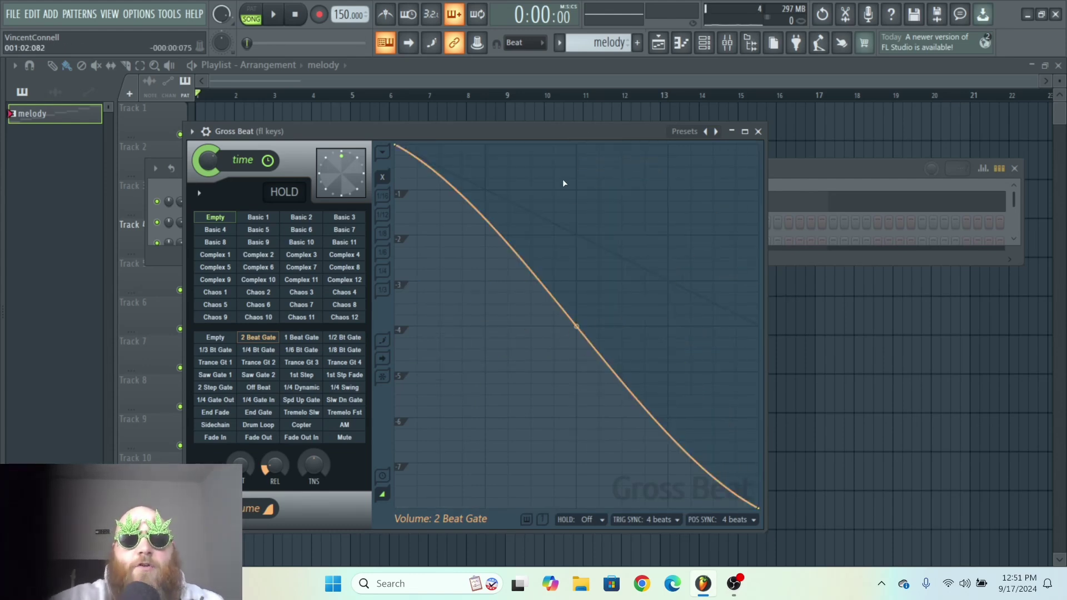
{"action": "key", "text": "space"}
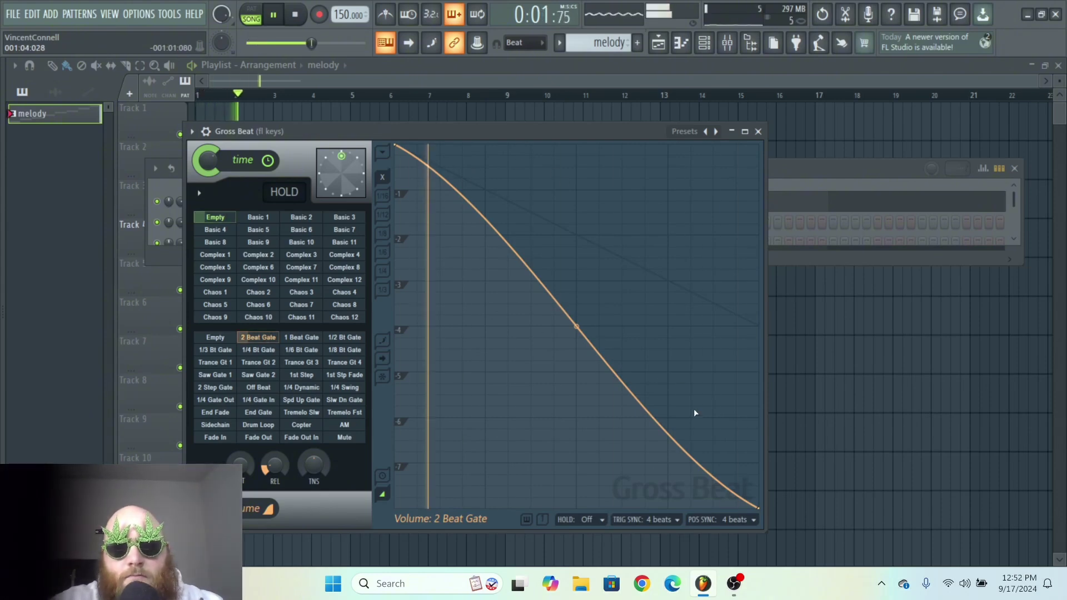
{"action": "key", "text": "space"}
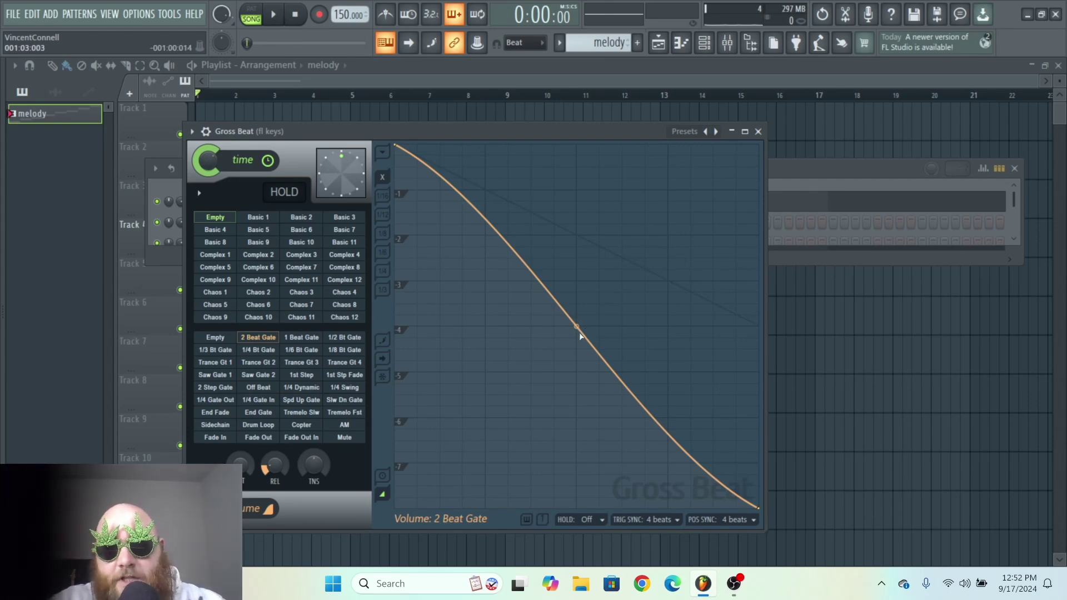
Bend the fade curve's tension, audition it, then reset the volume to the Empty preset.
{"action": "left_click_drag", "start_coordinate": [577, 327], "coordinate": [546, 131]}
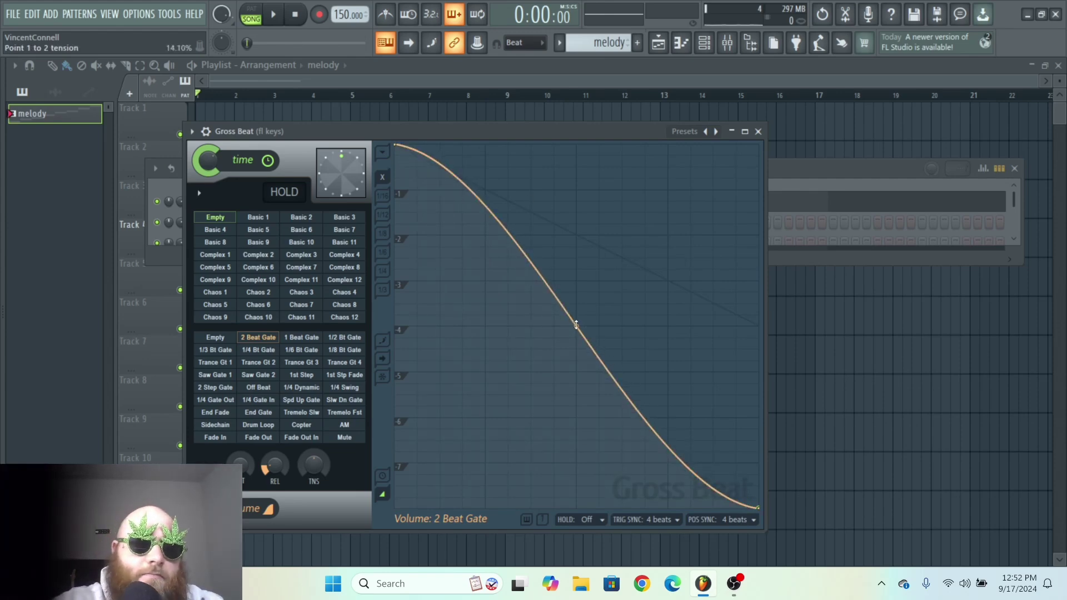
{"action": "key", "text": "space"}
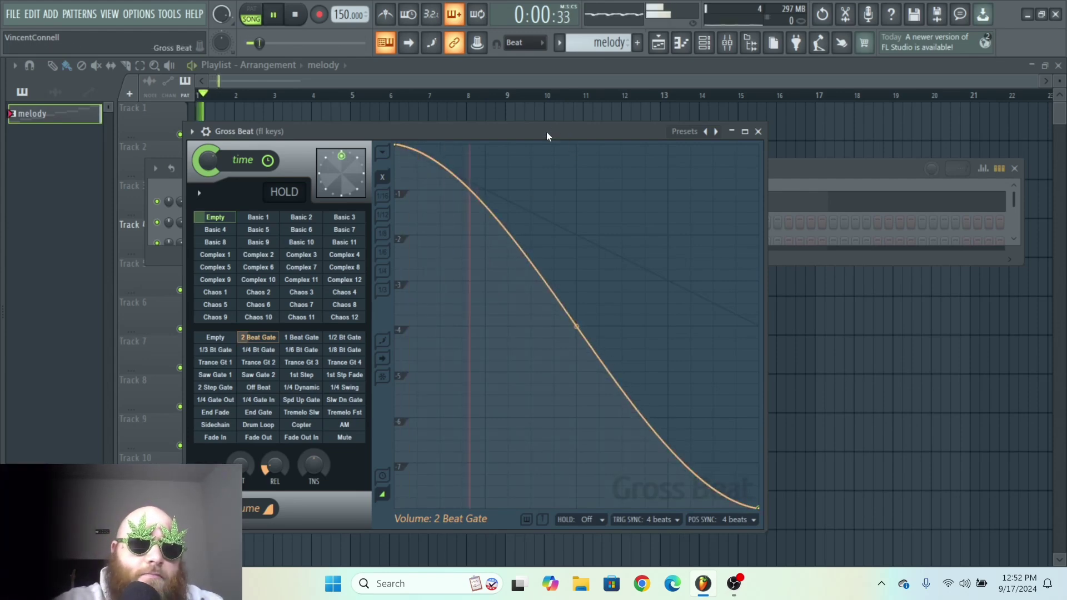
{"action": "key", "text": "space"}
{"action": "right_click", "coordinate": [576, 327]}
{"action": "left_click", "coordinate": [216, 337]}
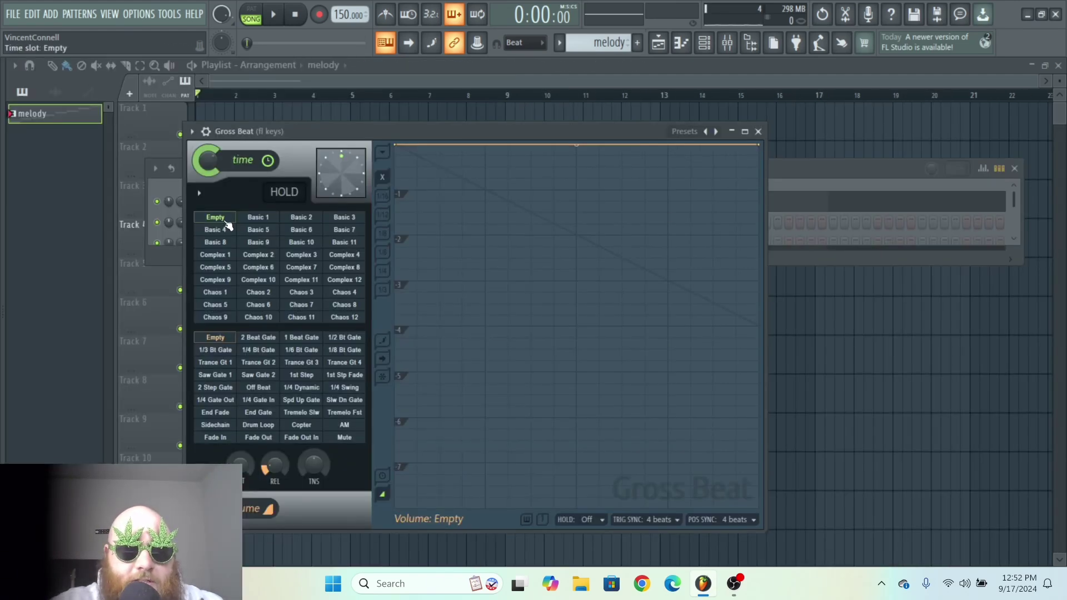
On the time envelope, add a middle point and drag it down into a slowdown dip, auditioning twice.
{"action": "left_click", "coordinate": [225, 221]}
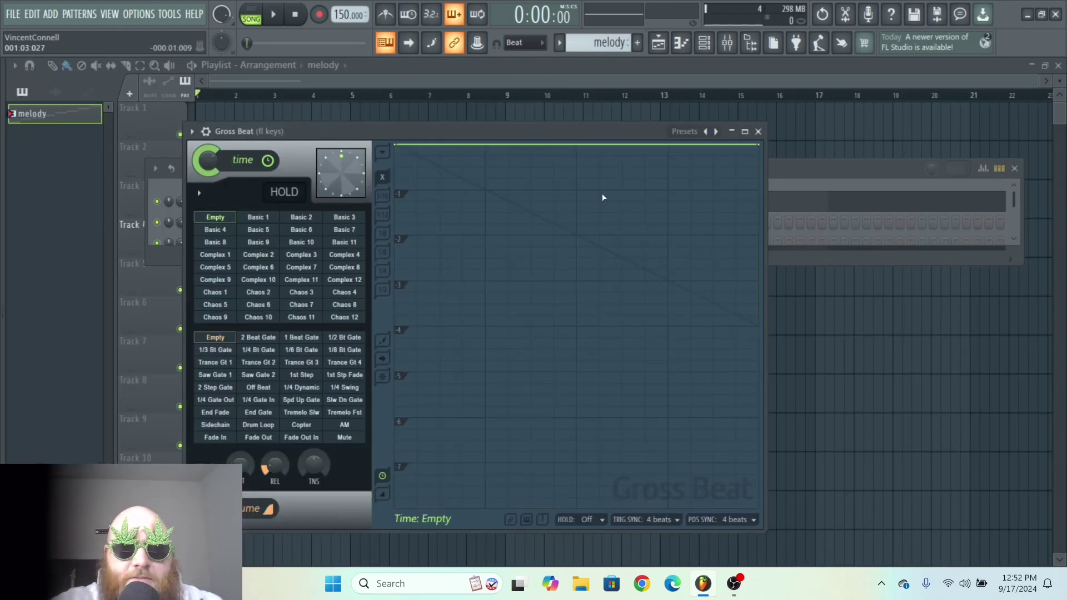
{"action": "left_click", "coordinate": [551, 170]}
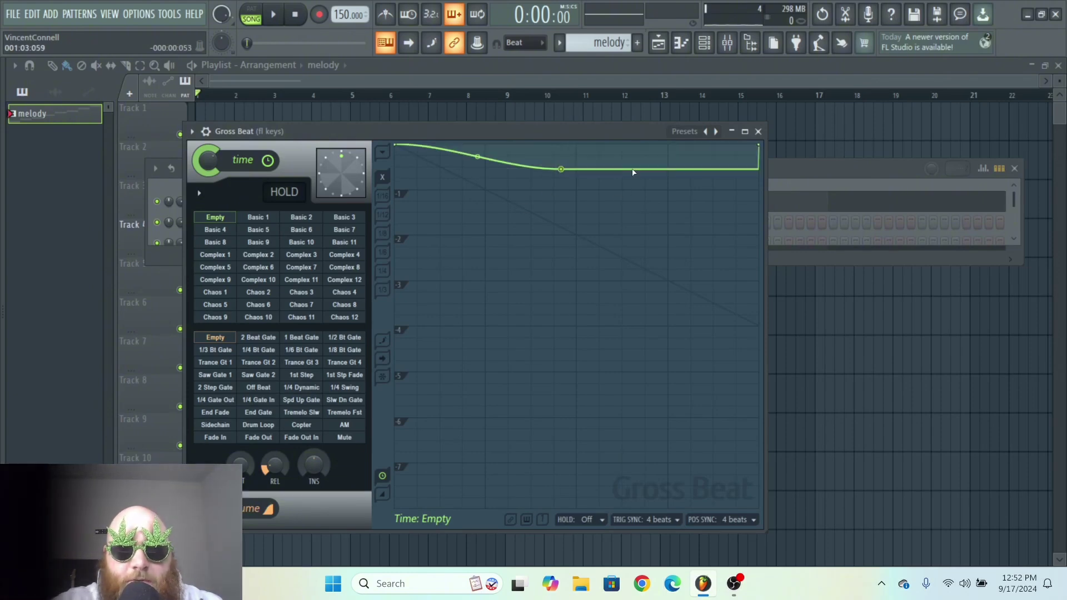
{"action": "left_click_drag", "start_coordinate": [629, 155], "coordinate": [610, 131]}
{"action": "key", "text": "space"}
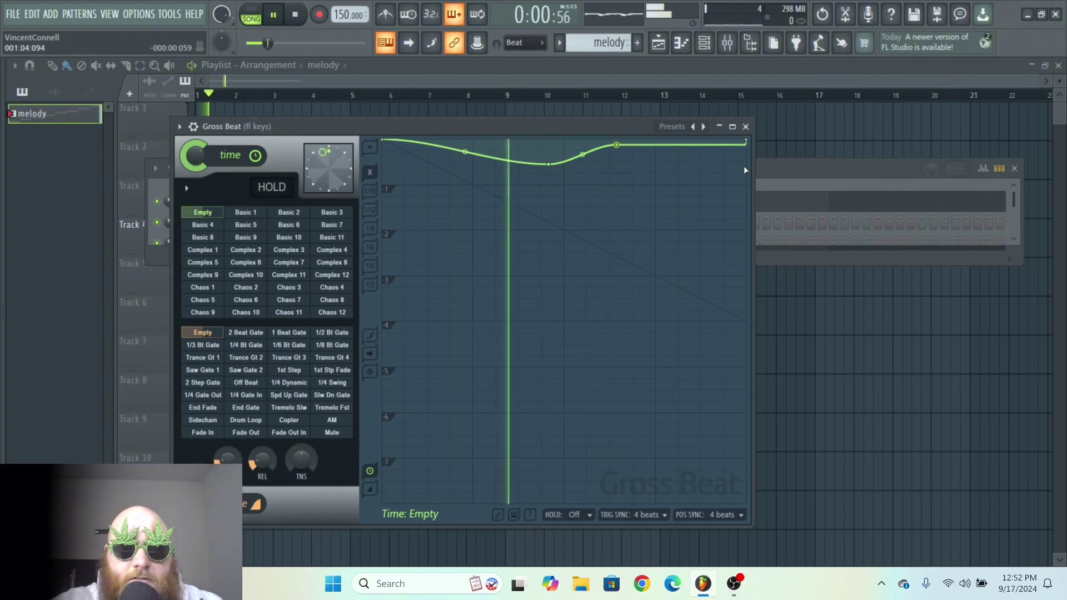
{"action": "key", "text": "space"}
{"action": "left_click_drag", "start_coordinate": [549, 164], "coordinate": [550, 324]}
{"action": "key", "text": "space"}
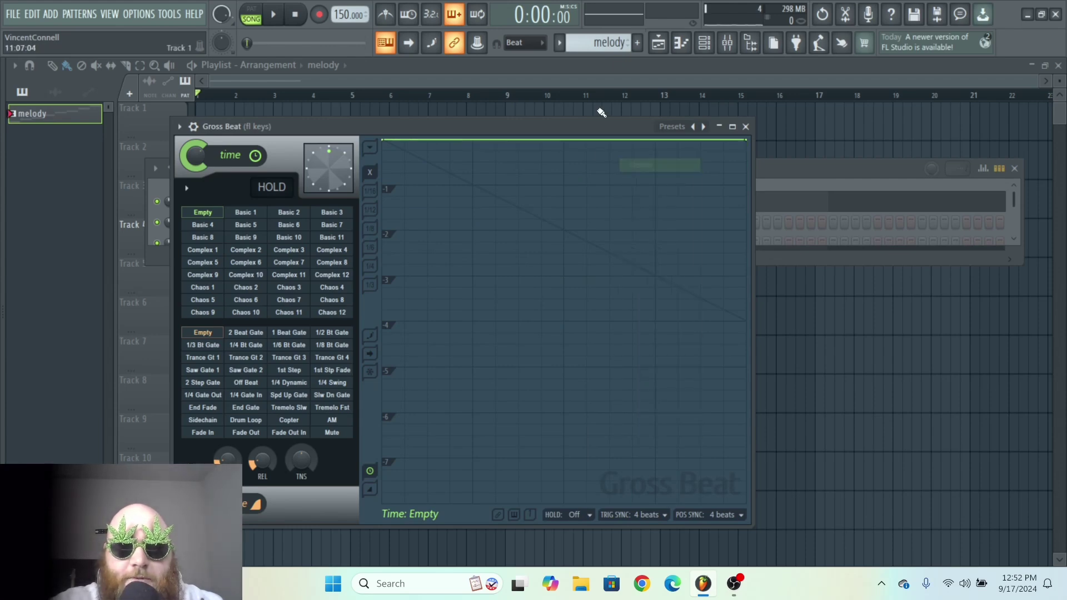
Add a time envelope point, set point 2 to hold mode, and drop the envelope into a step.
{"action": "left_click_drag", "start_coordinate": [576, 126], "coordinate": [563, 117]}
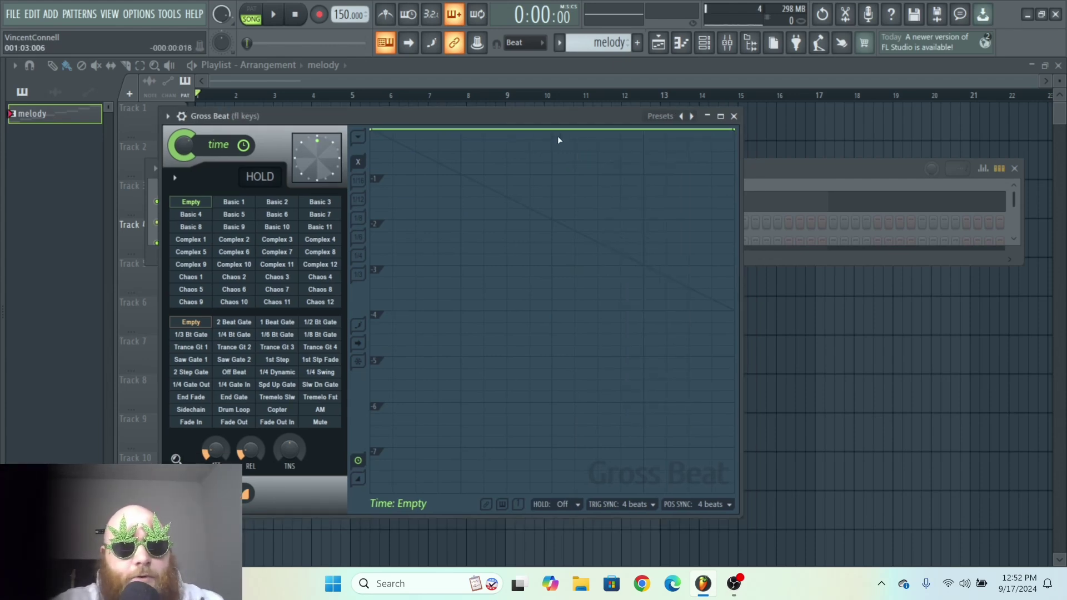
{"action": "left_click", "coordinate": [559, 136]}
{"action": "left_click_drag", "start_coordinate": [561, 137], "coordinate": [555, 127]}
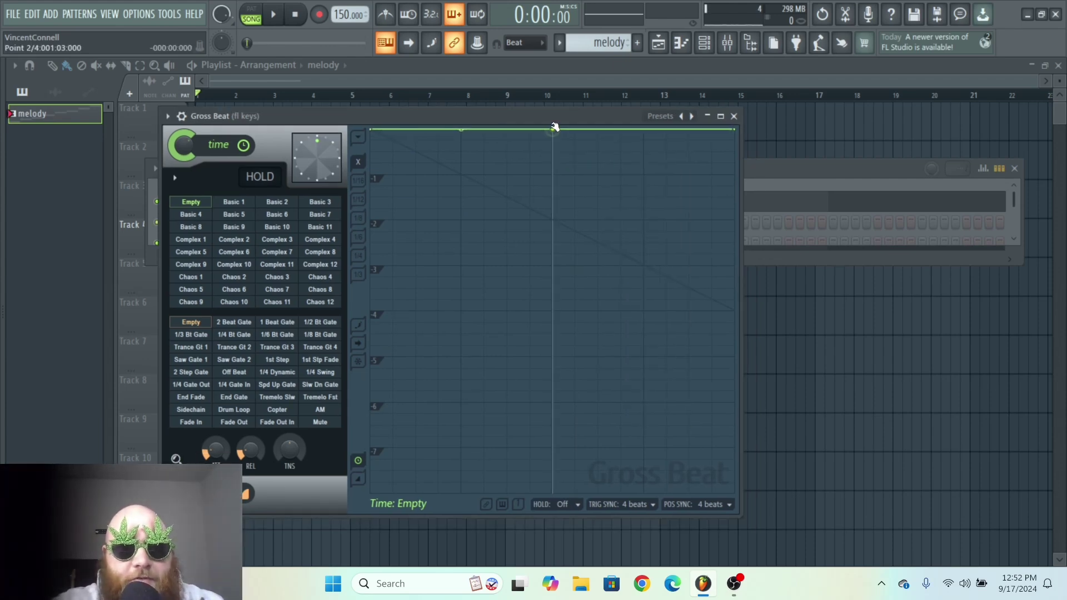
{"action": "right_click", "coordinate": [552, 130]}
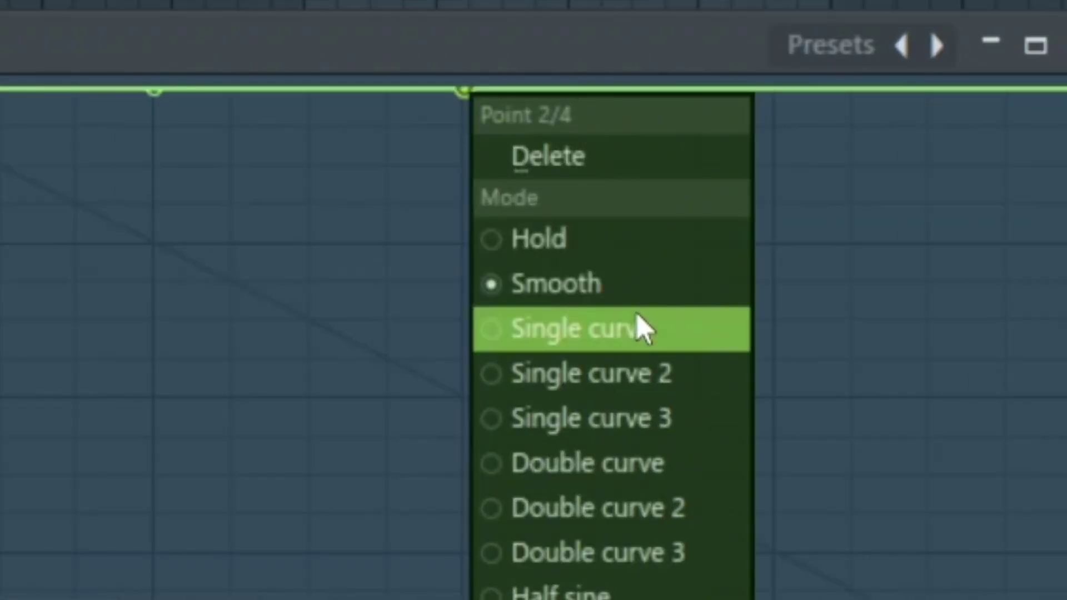
{"action": "left_click", "coordinate": [602, 251]}
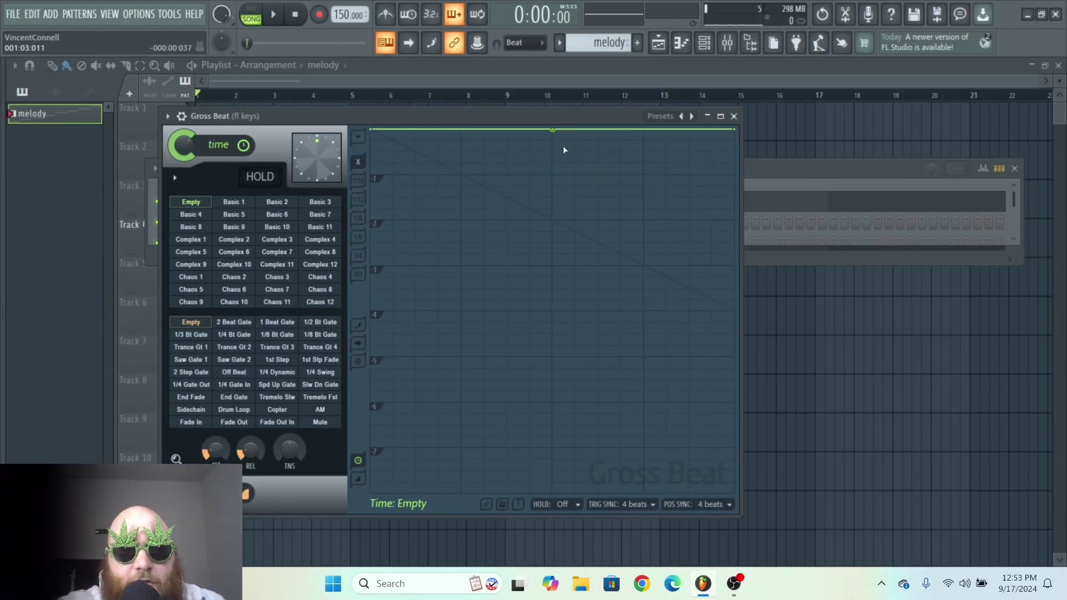
{"action": "left_click_drag", "start_coordinate": [562, 144], "coordinate": [556, 177]}
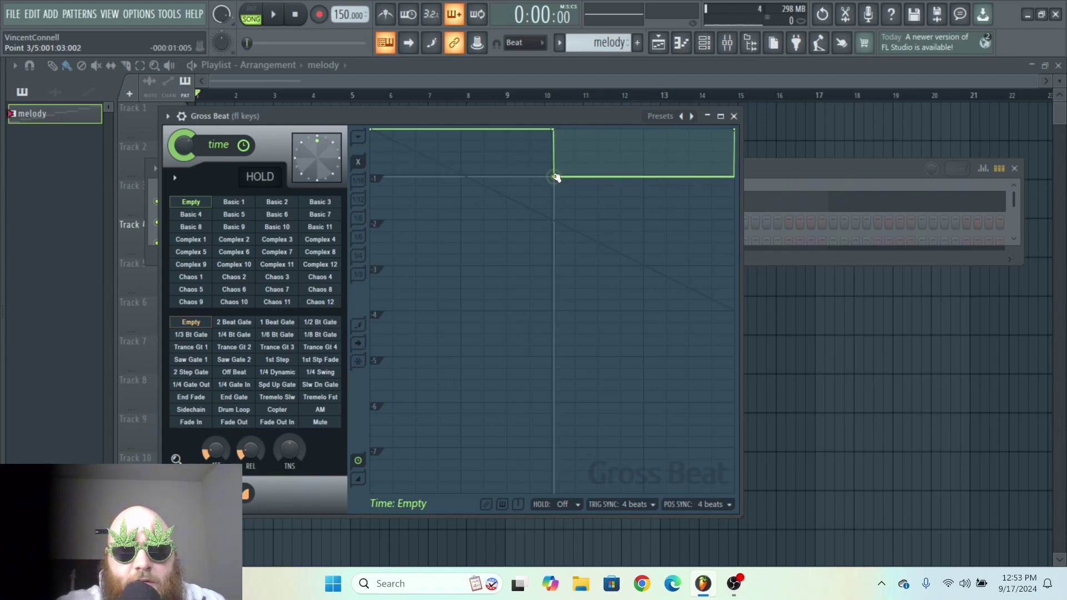
Audition the stepped time effect and adjust the depth of the step.
{"action": "left_click_drag", "start_coordinate": [553, 114], "coordinate": [535, 117]}
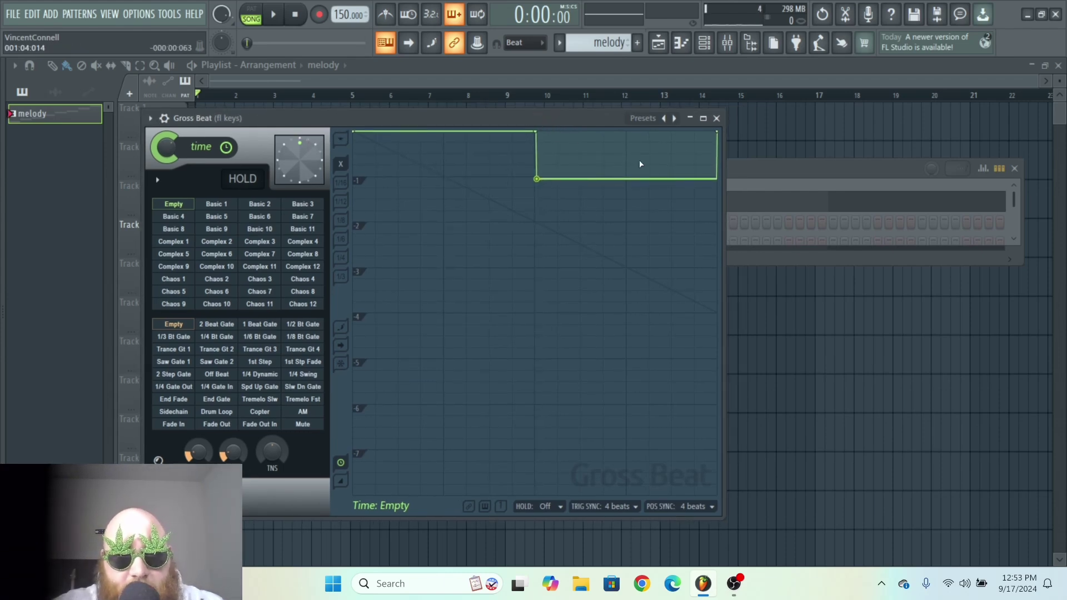
{"action": "key", "text": "space"}
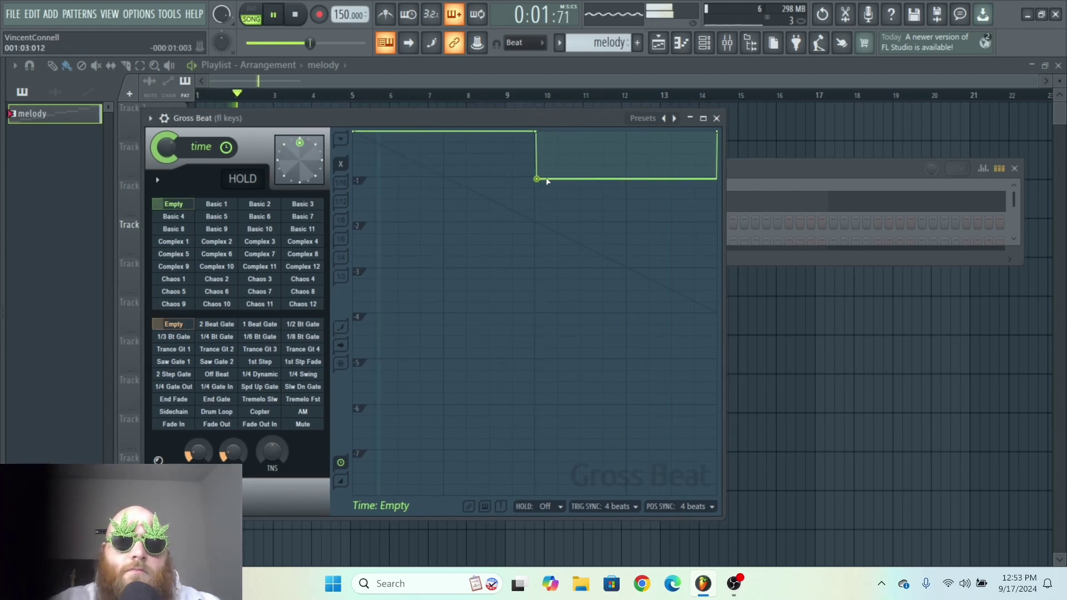
{"action": "key", "text": "space"}
{"action": "left_click_drag", "start_coordinate": [537, 179], "coordinate": [533, 220]}
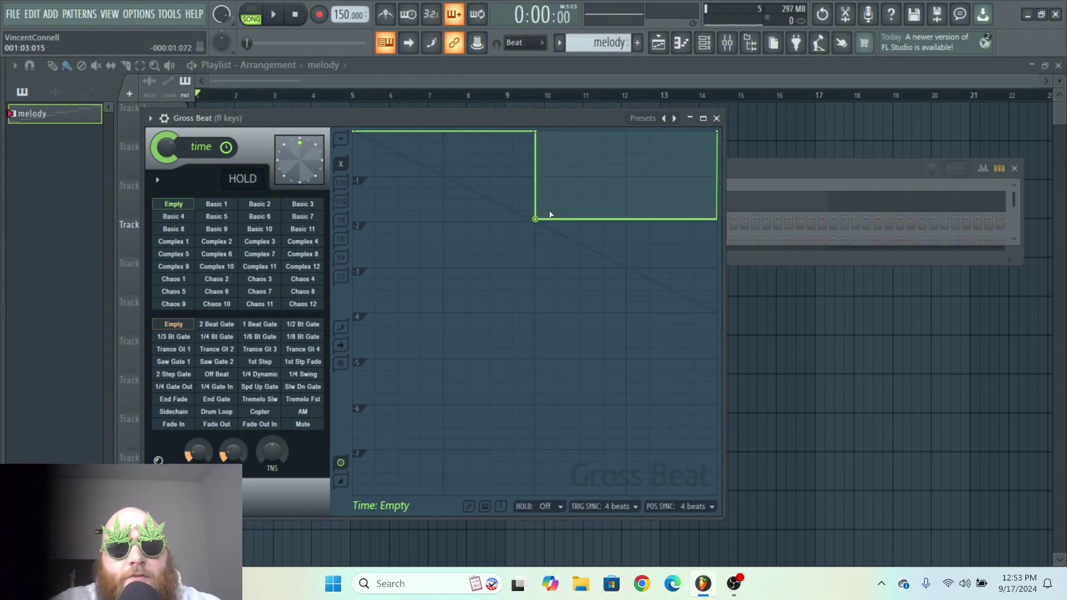
{"action": "left_click_drag", "start_coordinate": [524, 114], "coordinate": [509, 113]}
{"action": "key", "text": "space"}
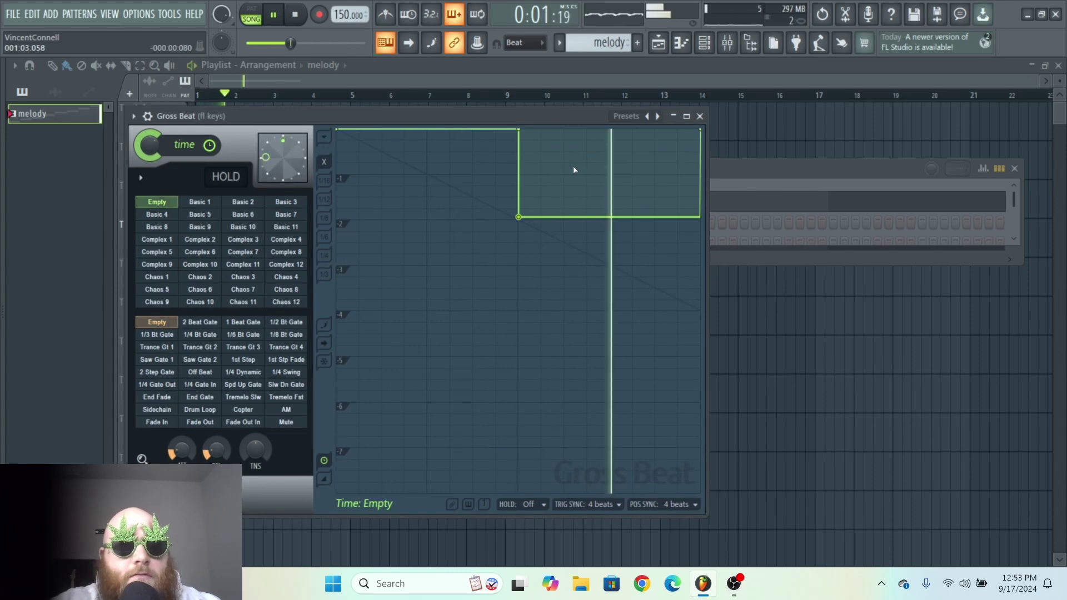
{"action": "key", "text": "space"}
{"action": "left_click_drag", "start_coordinate": [518, 217], "coordinate": [520, 224]}
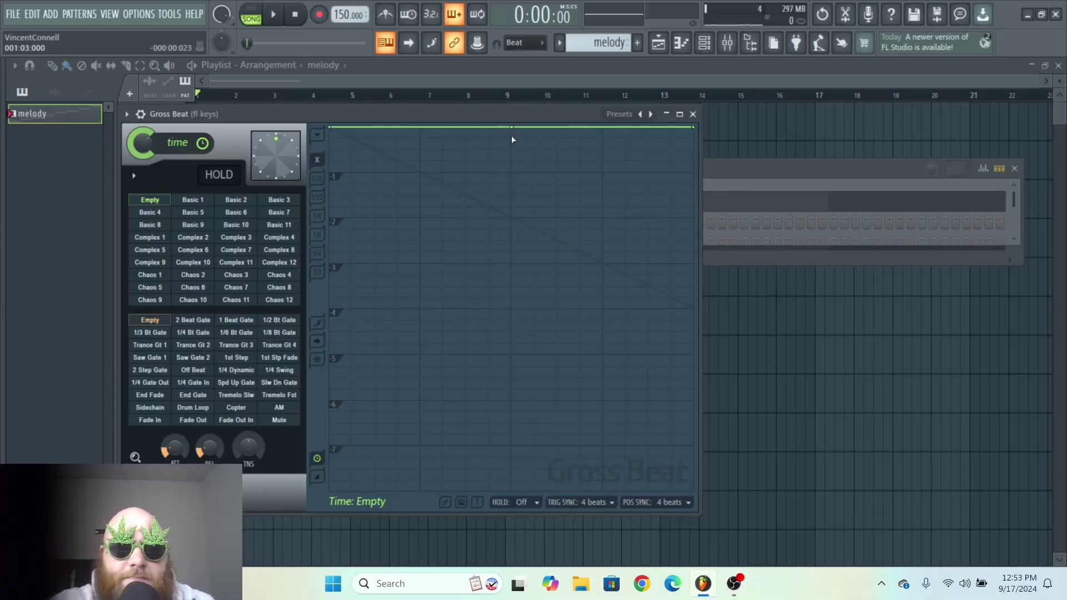
Give time point 2 a single-curve shape, bend it into a descending ramp, then flatten it.
{"action": "mouse_move", "coordinate": [514, 135]}
{"action": "left_mouse_down"}
{"action": "mouse_move", "coordinate": [515, 152]}
{"action": "mouse_move", "coordinate": [512, 121]}
{"action": "left_mouse_up"}
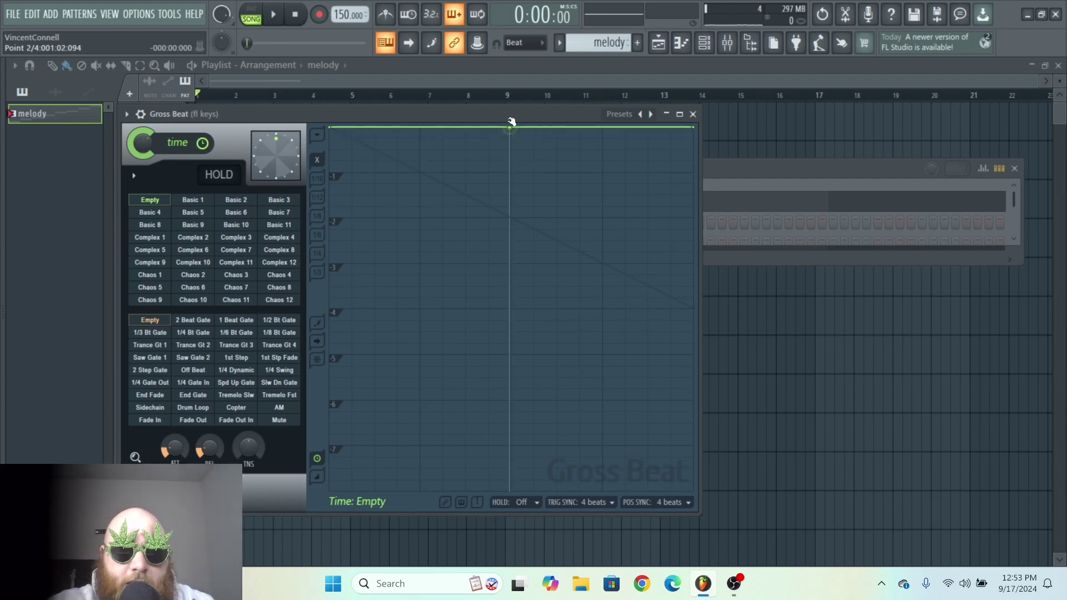
{"action": "right_click", "coordinate": [511, 129]}
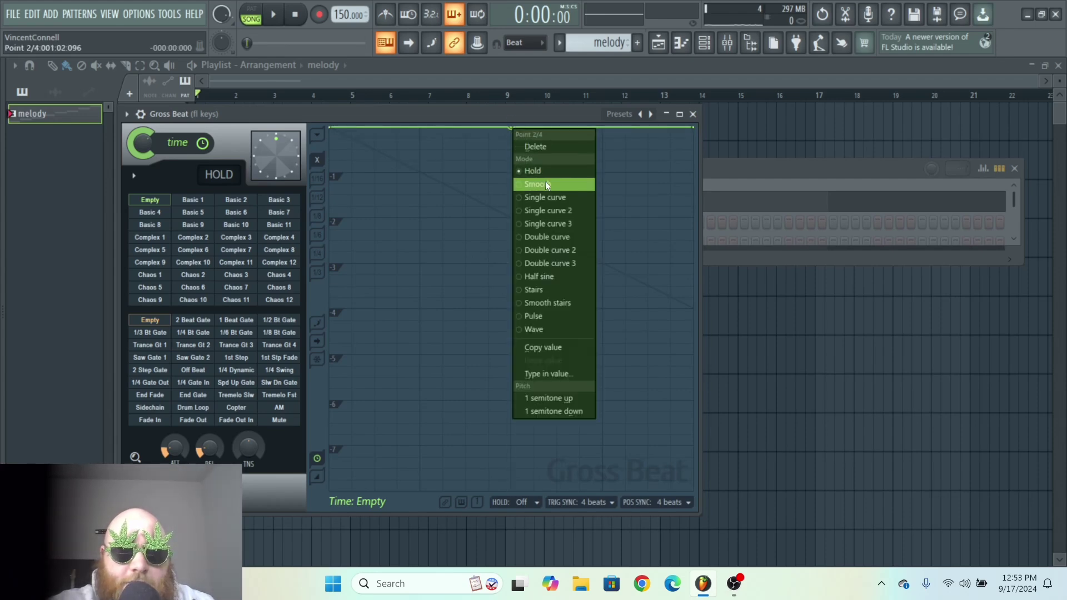
{"action": "left_click", "coordinate": [553, 199]}
{"action": "left_click_drag", "start_coordinate": [513, 130], "coordinate": [700, 176]}
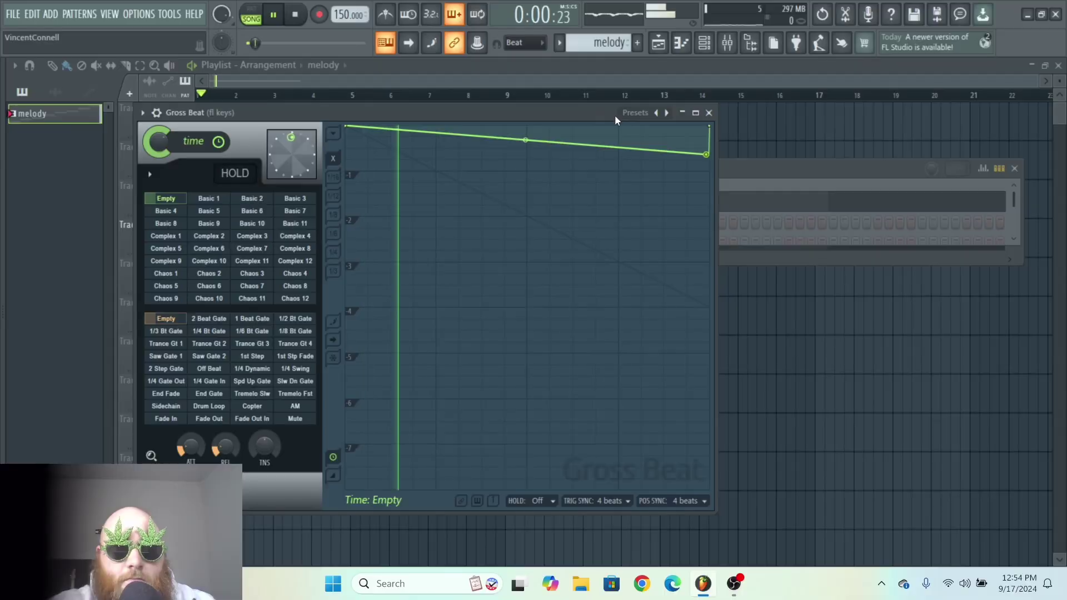
{"action": "left_click_drag", "start_coordinate": [706, 154], "coordinate": [708, 137]}
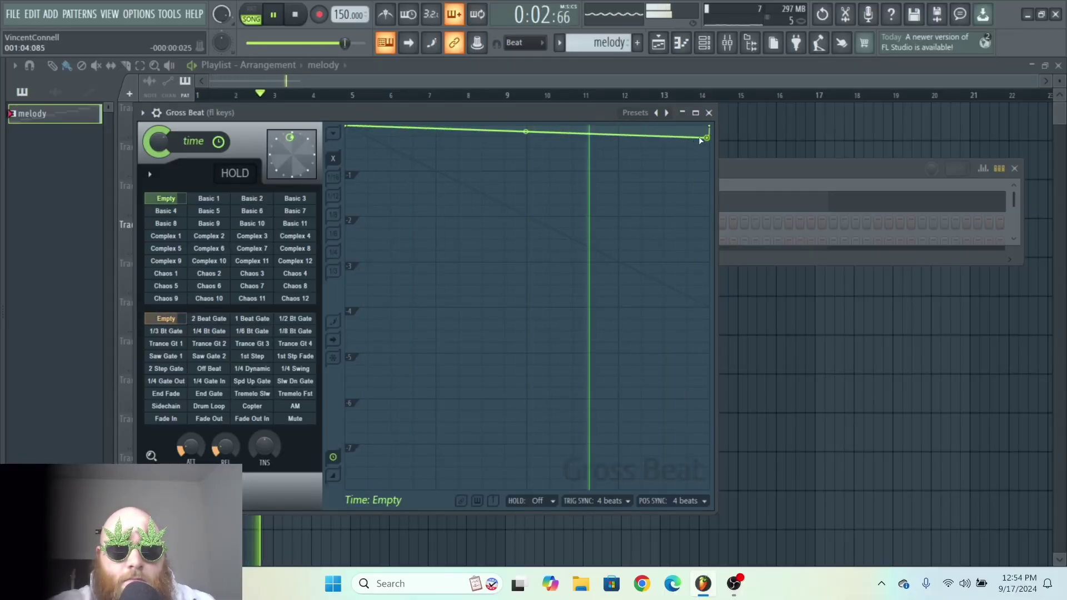
{"action": "key", "text": "space"}
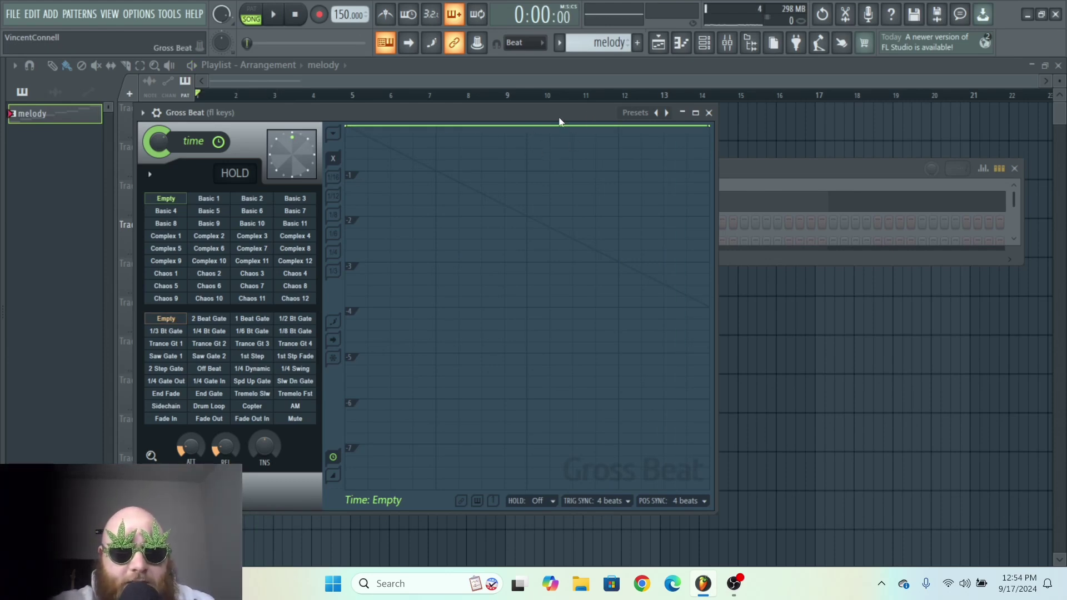
Add a time envelope point, bend the curve between points 2 and 3, and audition it.
{"action": "left_click_drag", "start_coordinate": [552, 127], "coordinate": [550, 136]}
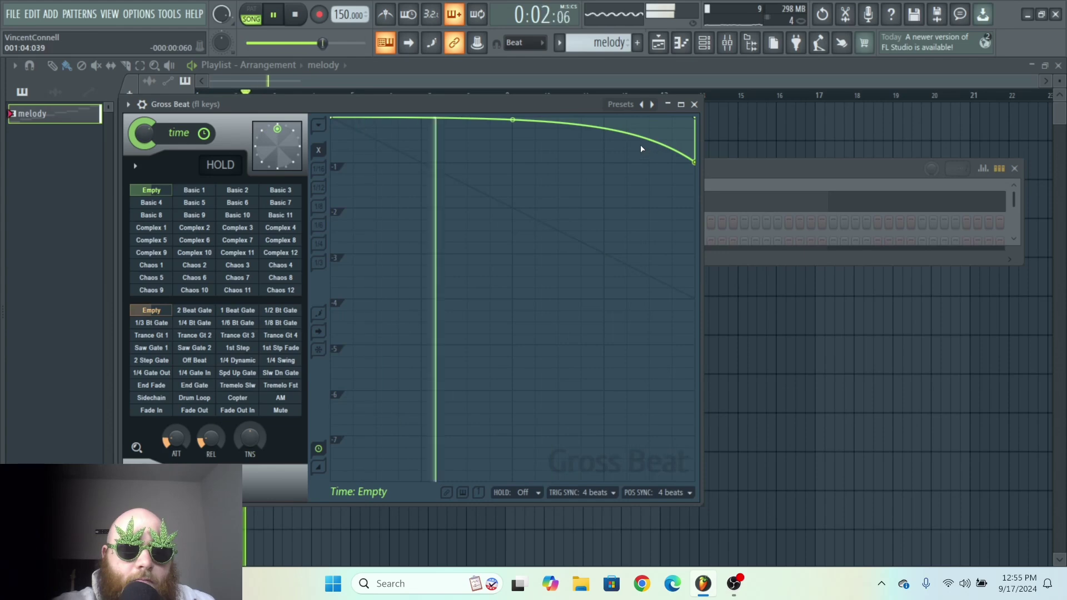
{"action": "key", "text": "space"}
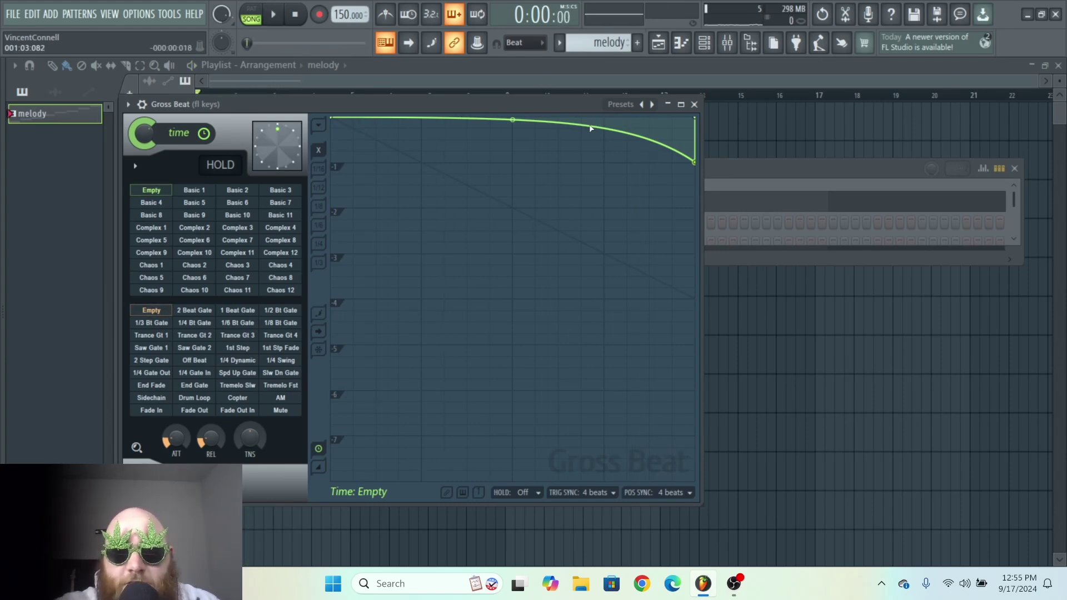
{"action": "left_click_drag", "start_coordinate": [603, 129], "coordinate": [598, 119]}
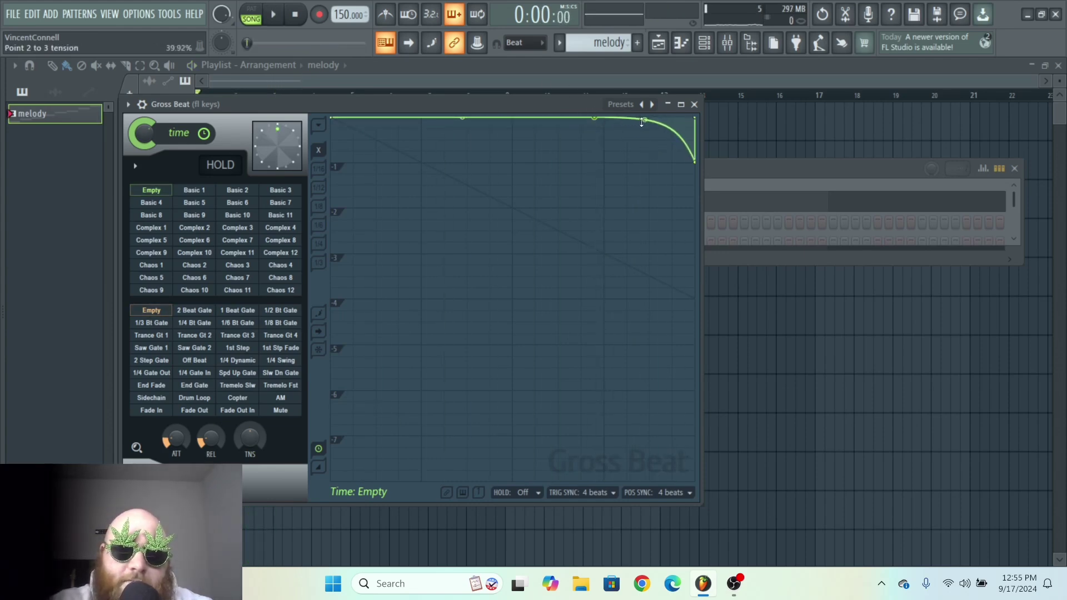
{"action": "key", "text": "space"}
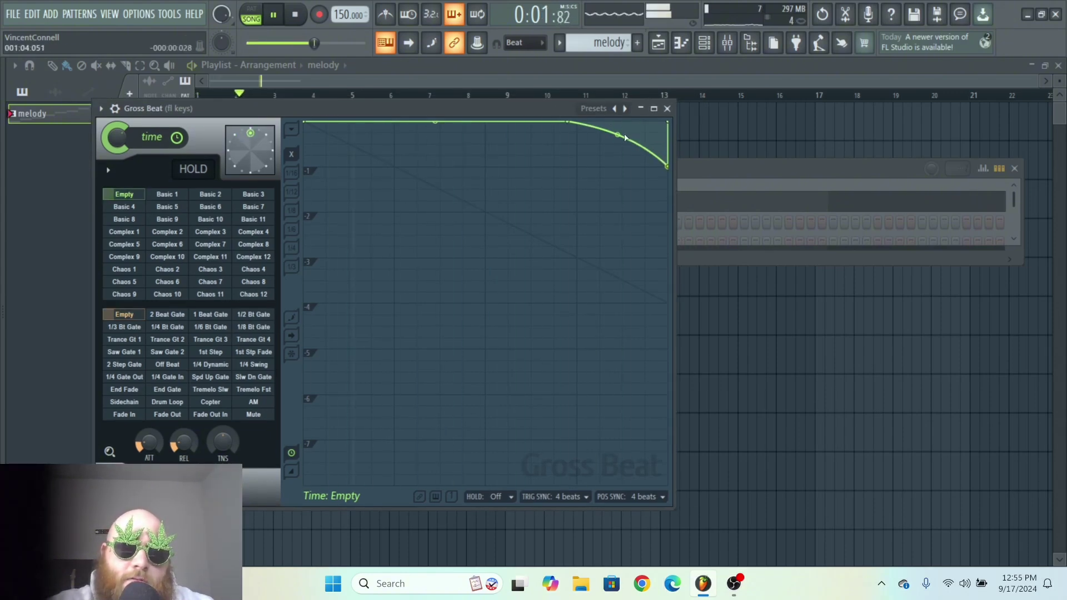
{"action": "key", "text": "space"}
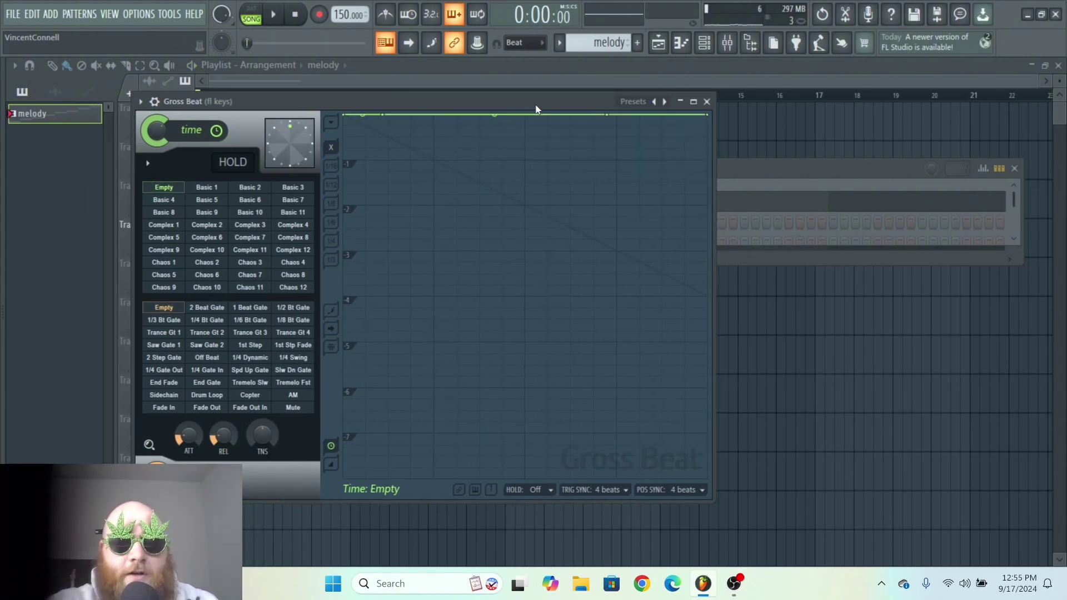
{"action": "left_click_drag", "start_coordinate": [429, 101], "coordinate": [477, 97]}
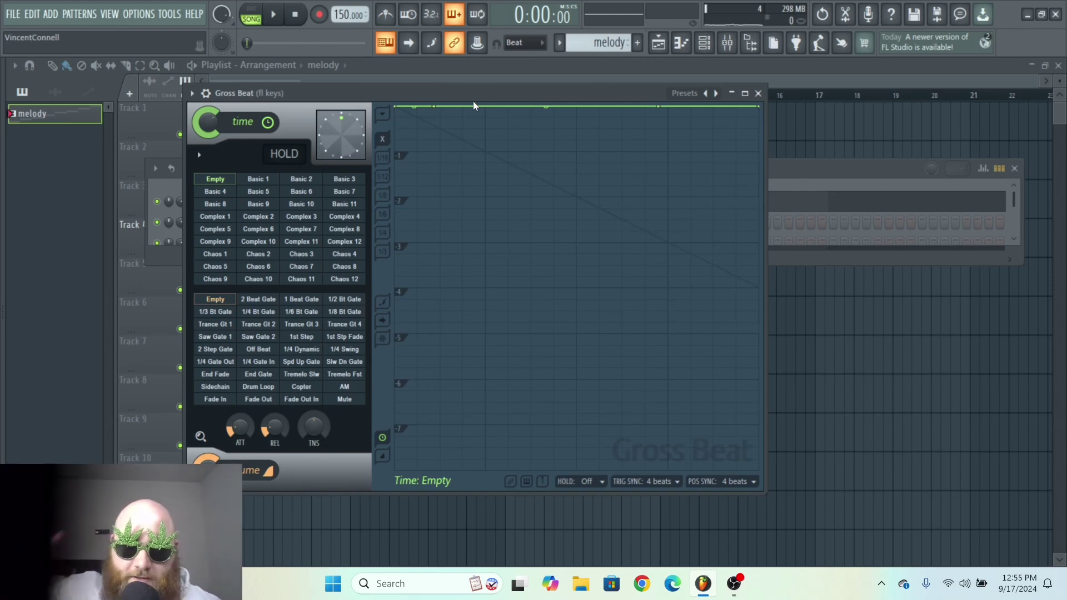
Delete the two extra time envelope points.
{"action": "left_click_drag", "start_coordinate": [460, 89], "coordinate": [436, 79]}
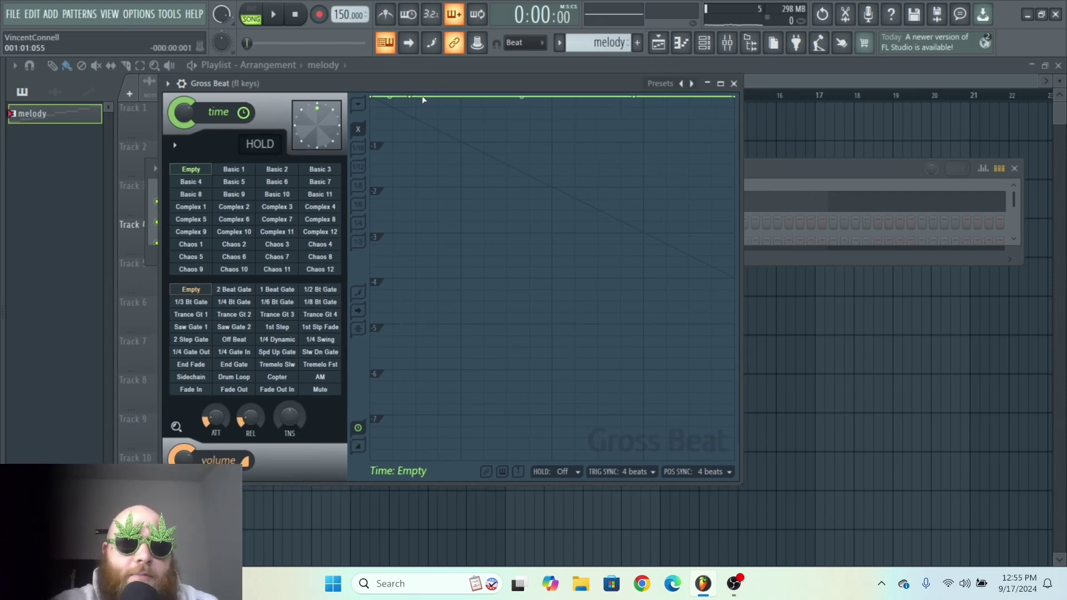
{"action": "right_click", "coordinate": [411, 98]}
{"action": "left_click", "coordinate": [444, 115]}
{"action": "right_click", "coordinate": [633, 97]}
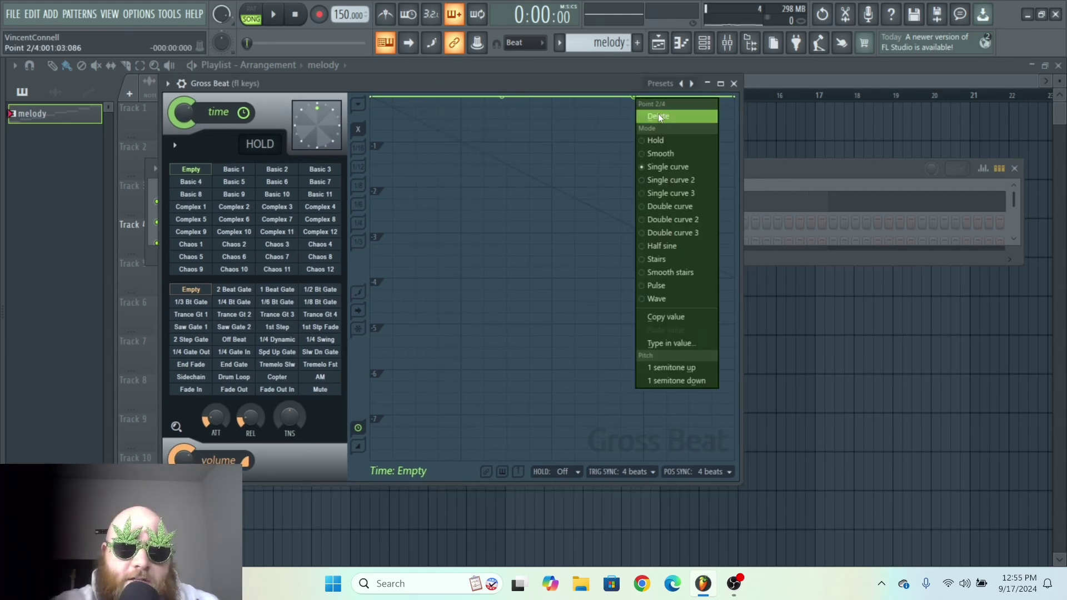
{"action": "left_click", "coordinate": [661, 116]}
{"action": "left_click_drag", "start_coordinate": [563, 82], "coordinate": [586, 87]}
Try time presets Basic 1, Complex 3, Basic 6, Complex 7, Basic 10, Complex 11, Complex 6, Basic 5, then clear to Empty.
{"action": "left_click", "coordinate": [259, 175]}
{"action": "left_click", "coordinate": [300, 210]}
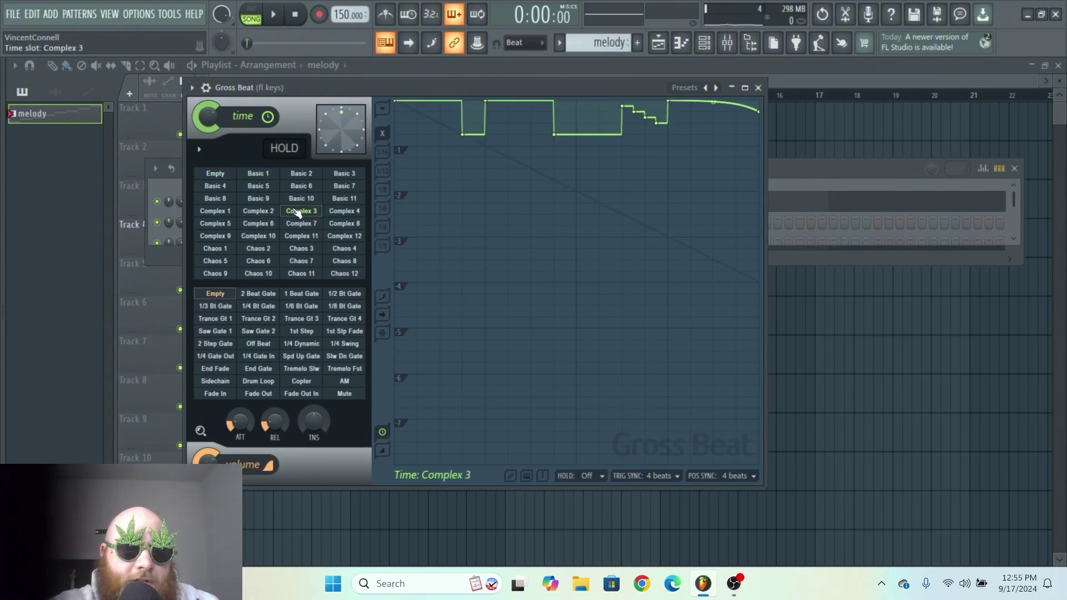
{"action": "left_click", "coordinate": [311, 188]}
{"action": "left_click", "coordinate": [262, 306]}
{"action": "left_click", "coordinate": [345, 344]}
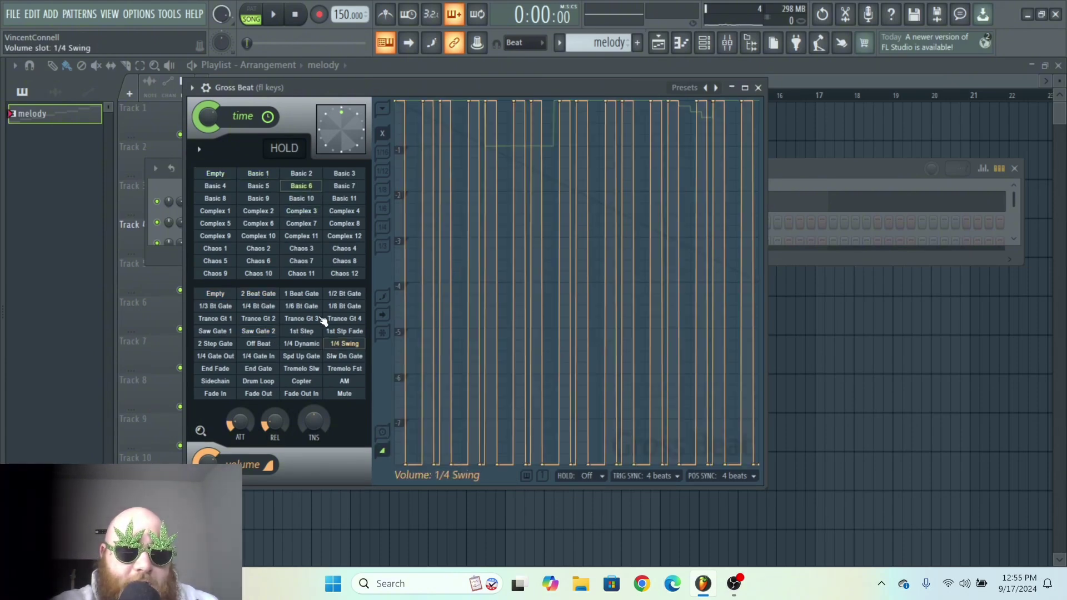
{"action": "left_click", "coordinate": [301, 223]}
{"action": "left_click", "coordinate": [311, 201]}
{"action": "left_click", "coordinate": [301, 235]}
{"action": "left_click", "coordinate": [258, 223]}
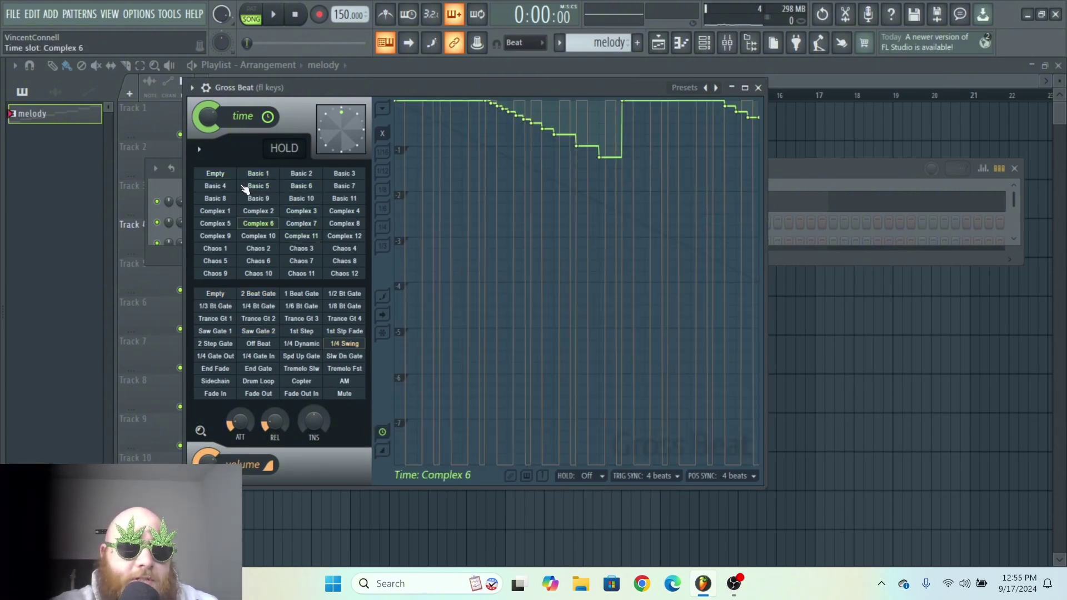
{"action": "left_click", "coordinate": [258, 186]}
{"action": "left_click", "coordinate": [217, 173]}
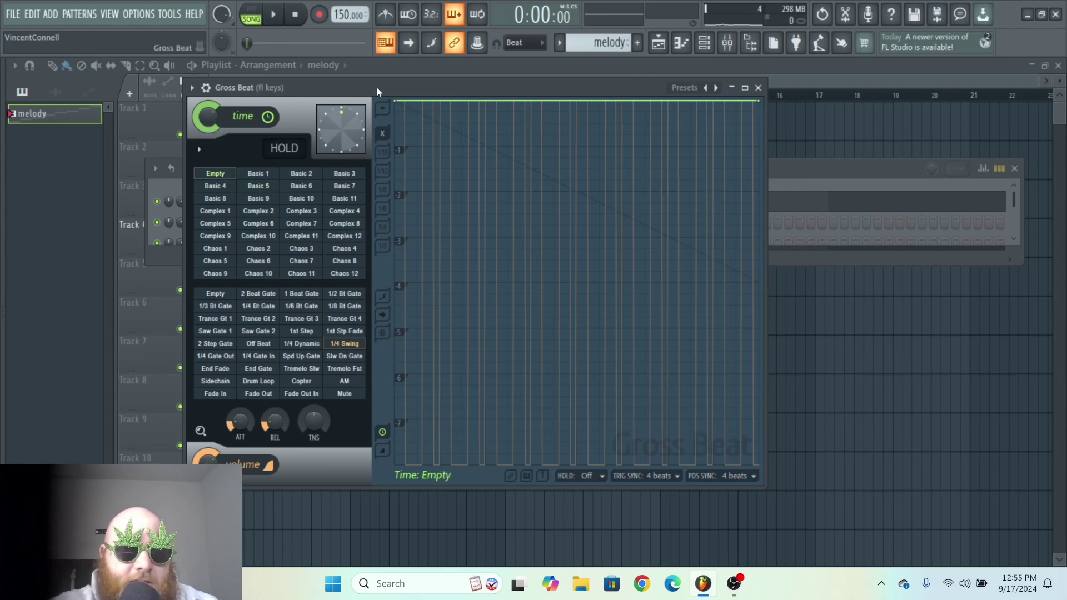
Try Complex 3 with volume gates 1/6 Bt, 2 Beat and 1/2 Bt, then set both slots to Empty.
{"action": "left_click", "coordinate": [227, 296]}
{"action": "left_click", "coordinate": [301, 211]}
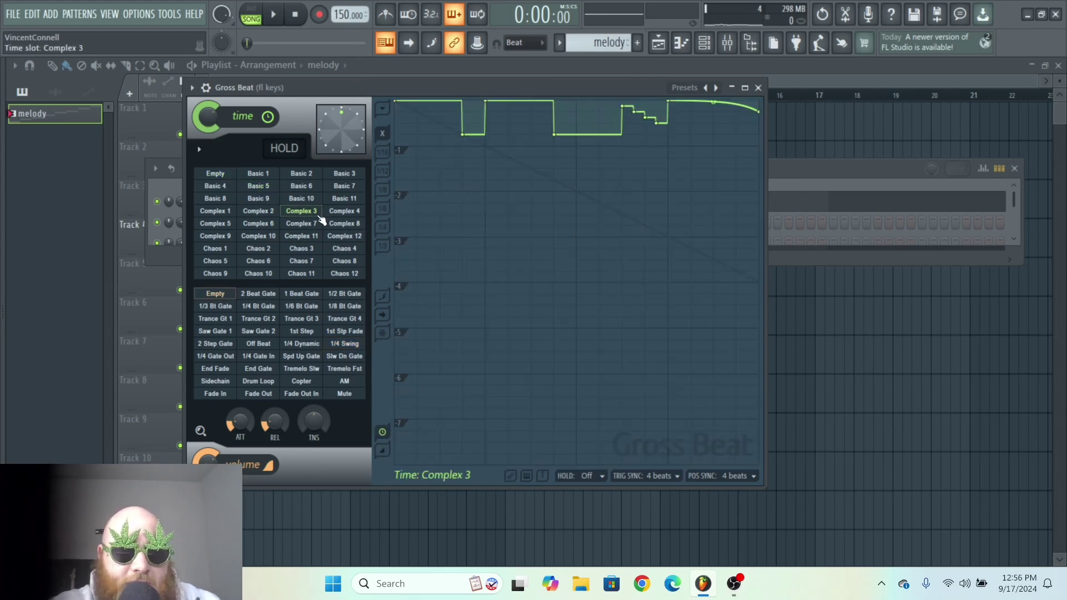
{"action": "left_click", "coordinate": [302, 306]}
{"action": "left_click_drag", "start_coordinate": [442, 96], "coordinate": [430, 97]}
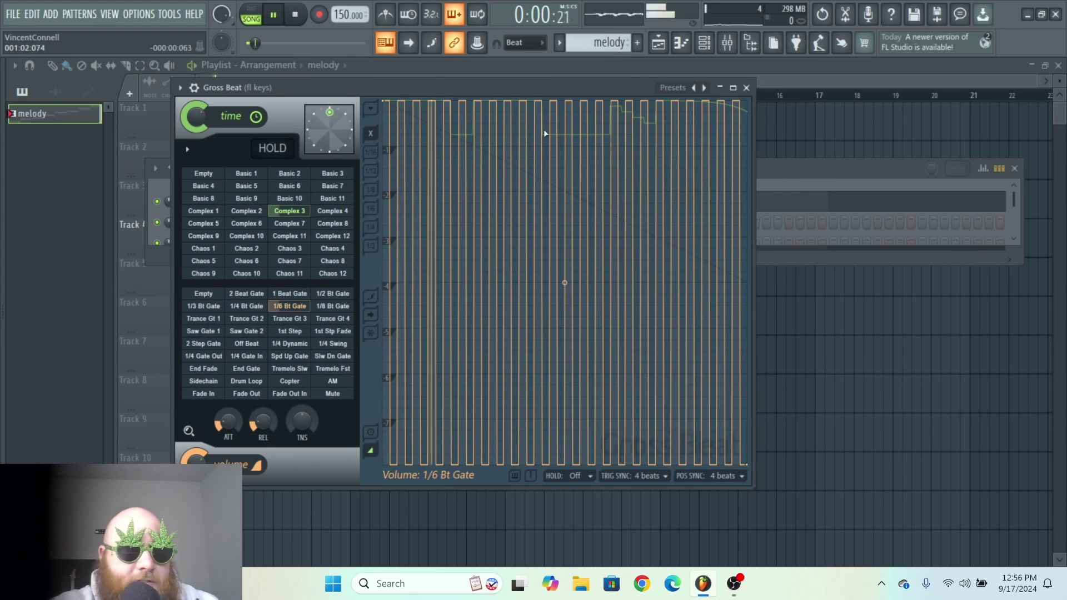
{"action": "left_click", "coordinate": [244, 294]}
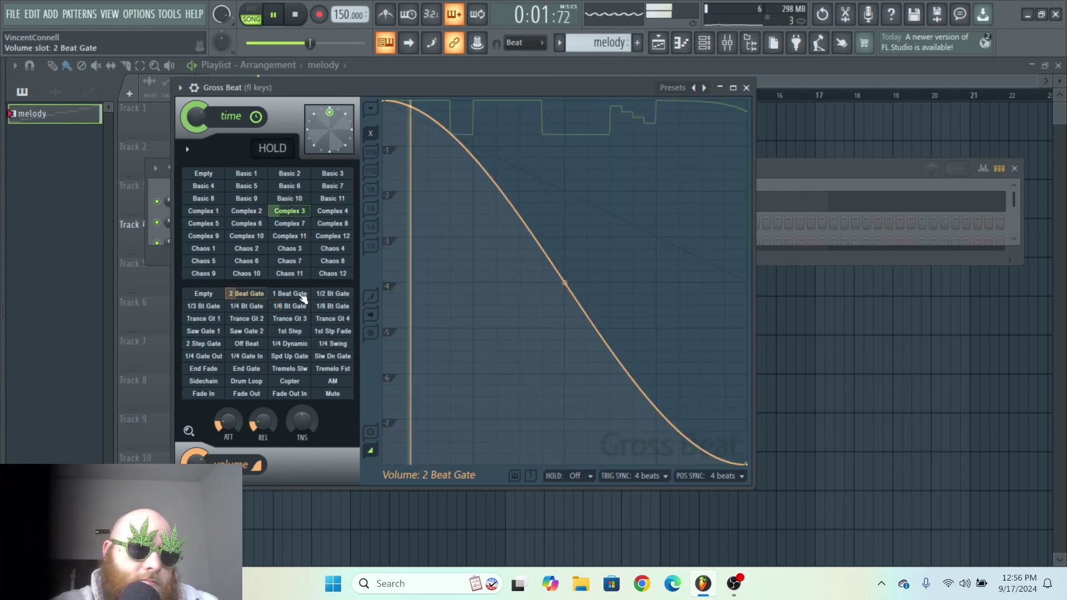
{"action": "left_click", "coordinate": [332, 295]}
{"action": "left_click", "coordinate": [214, 295]}
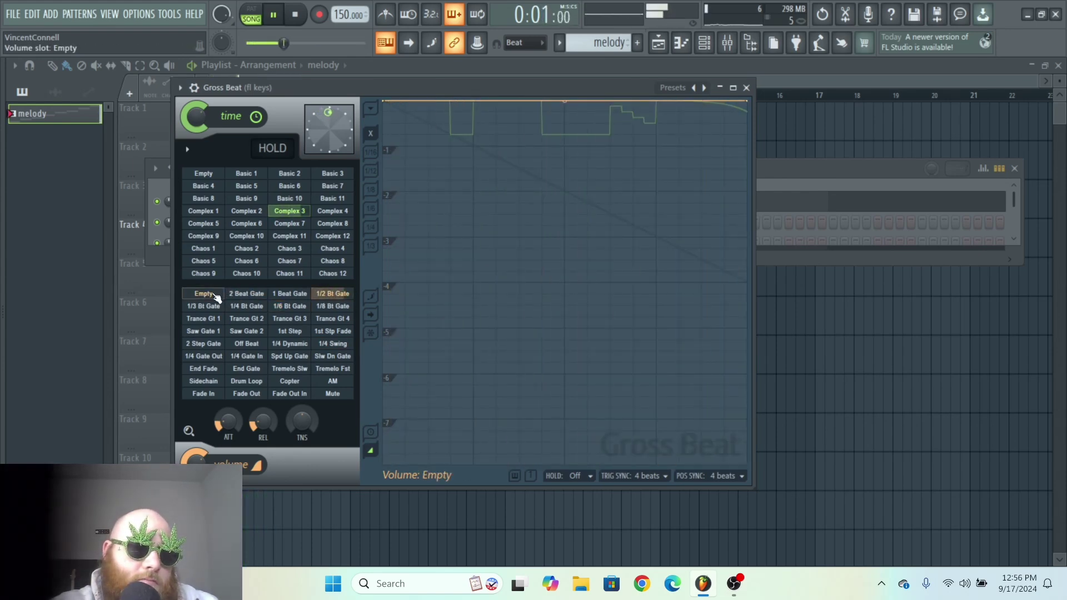
{"action": "left_click", "coordinate": [207, 174]}
{"action": "left_click_drag", "start_coordinate": [560, 87], "coordinate": [560, 155]}
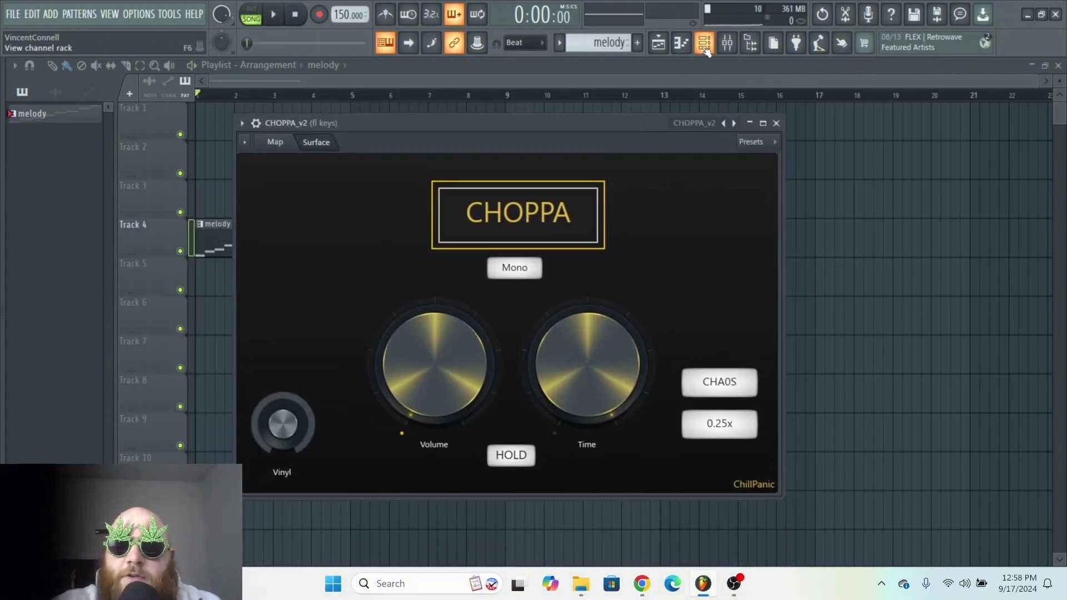
Bring CHOPPA_v2 forward, view its Map, return to Surface, and play the melody through it.
{"action": "left_click", "coordinate": [705, 44]}
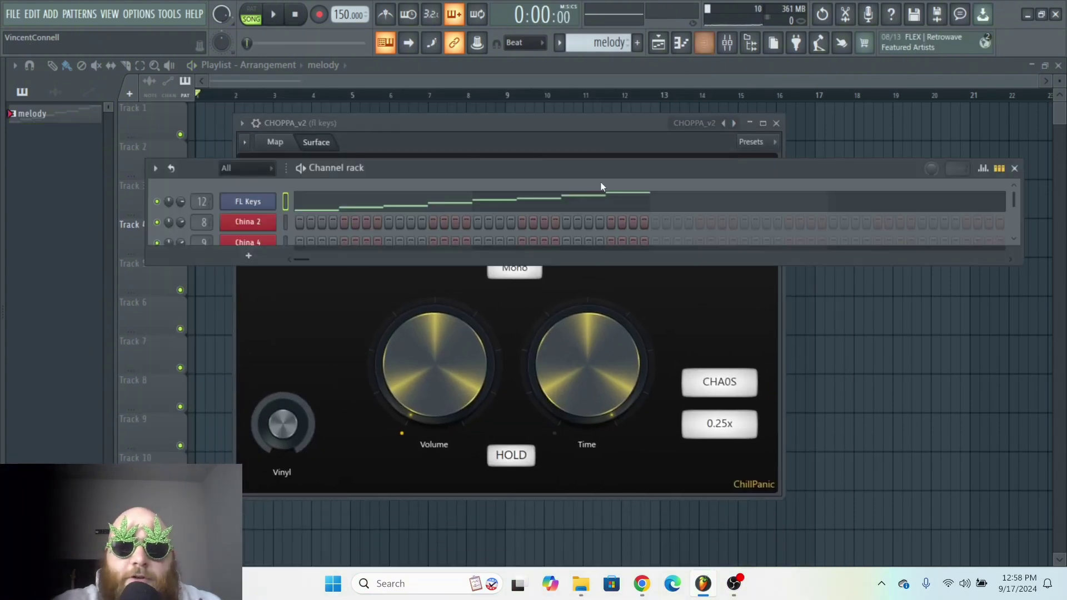
{"action": "left_click_drag", "start_coordinate": [530, 136], "coordinate": [547, 116]}
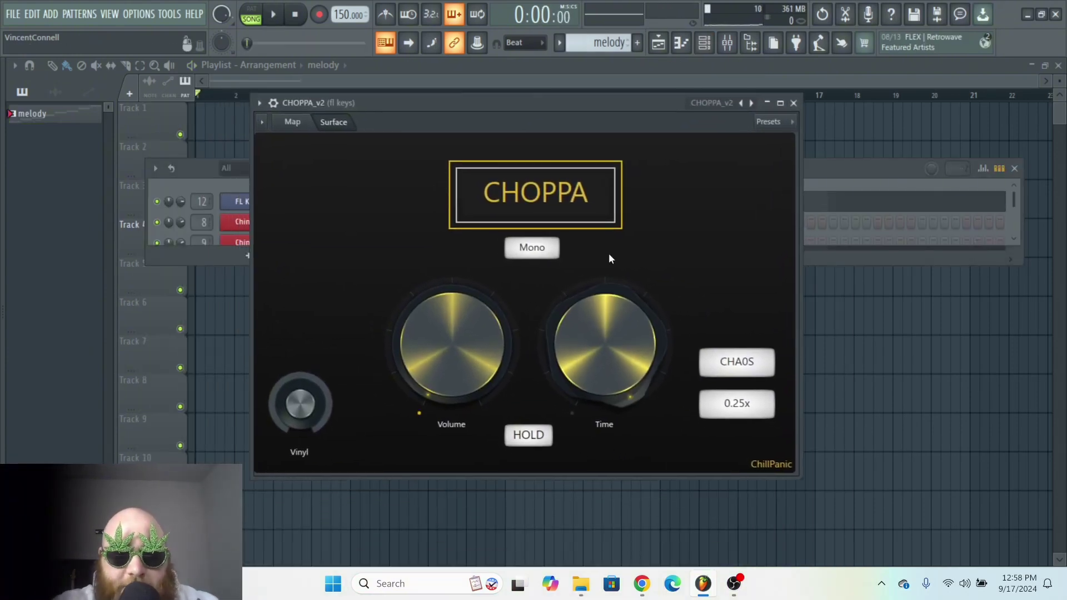
{"action": "left_click", "coordinate": [292, 122]}
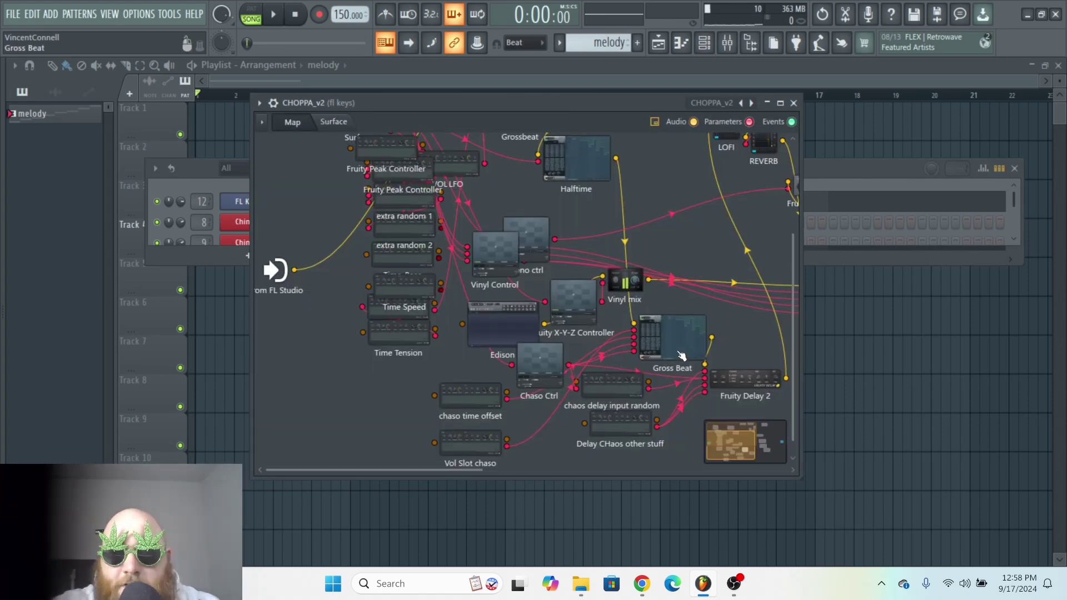
{"action": "scroll", "coordinate": [639, 328], "scroll_direction": "up", "scroll_amount": 3}
{"action": "left_click", "coordinate": [333, 122]}
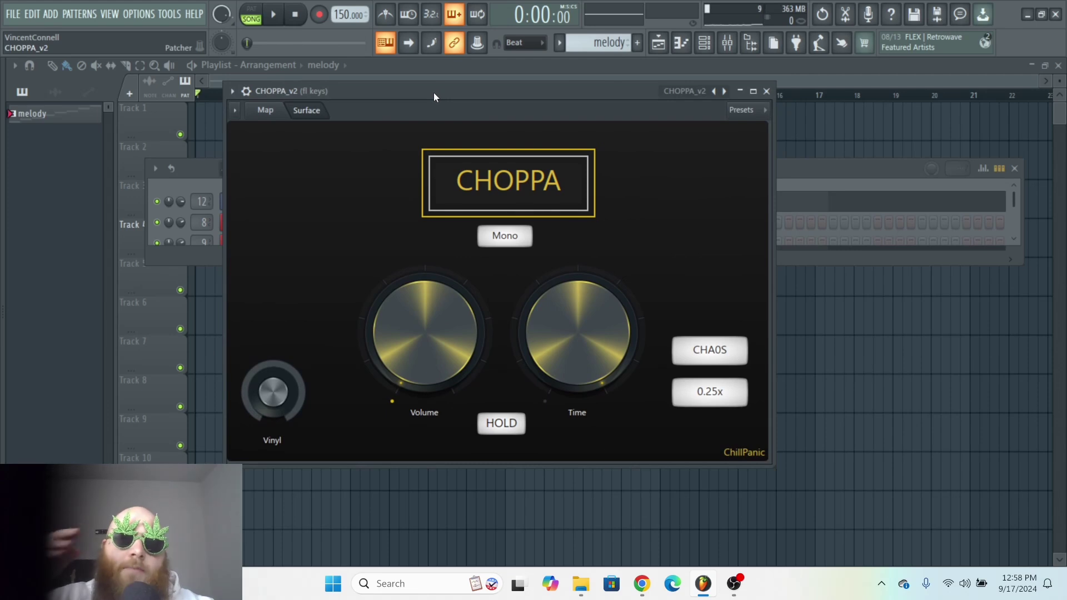
{"action": "key", "text": "space"}
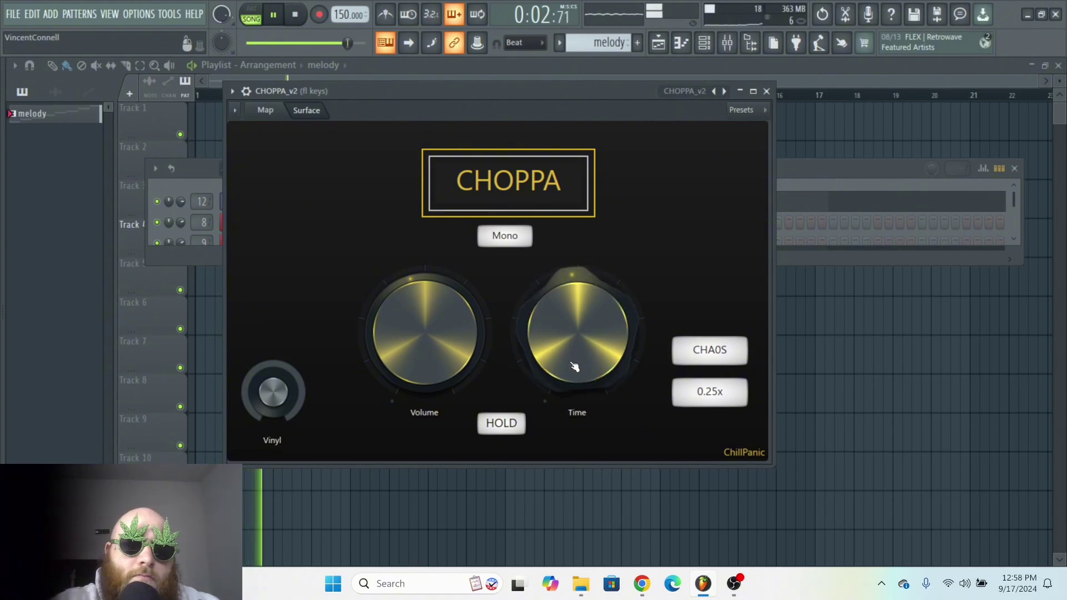
{"action": "left_click_drag", "start_coordinate": [529, 108], "coordinate": [490, 92]}
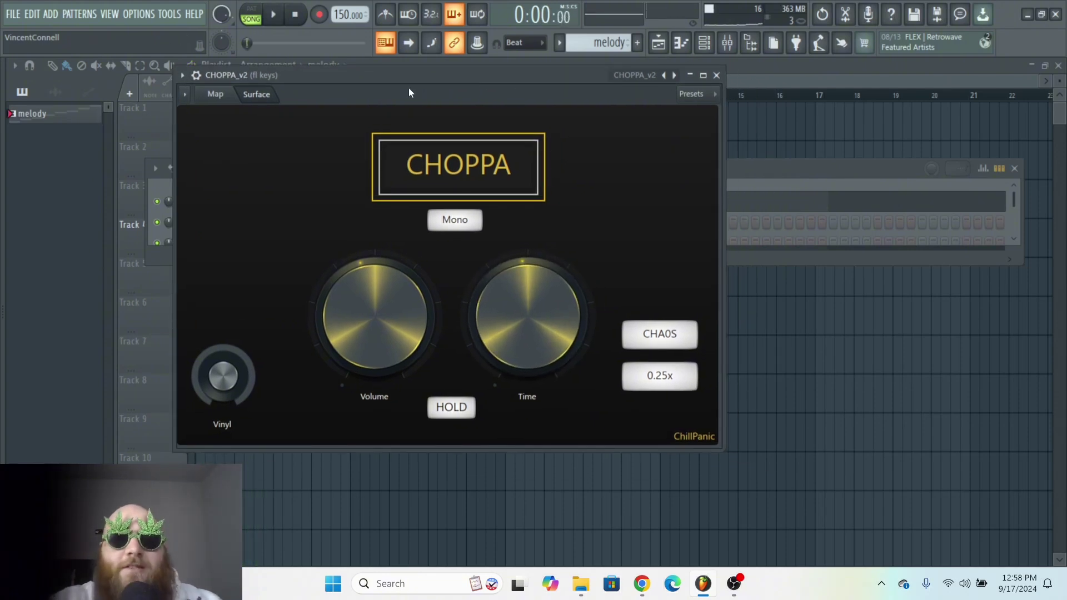